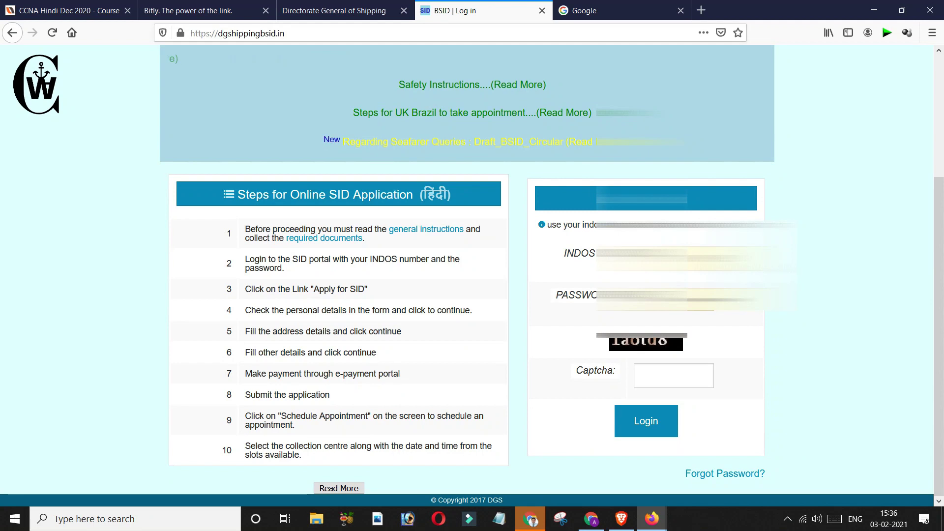
Enter the captcha code, log in, and choose Apply for SID from the Seafarer Menu.
click(698, 380)
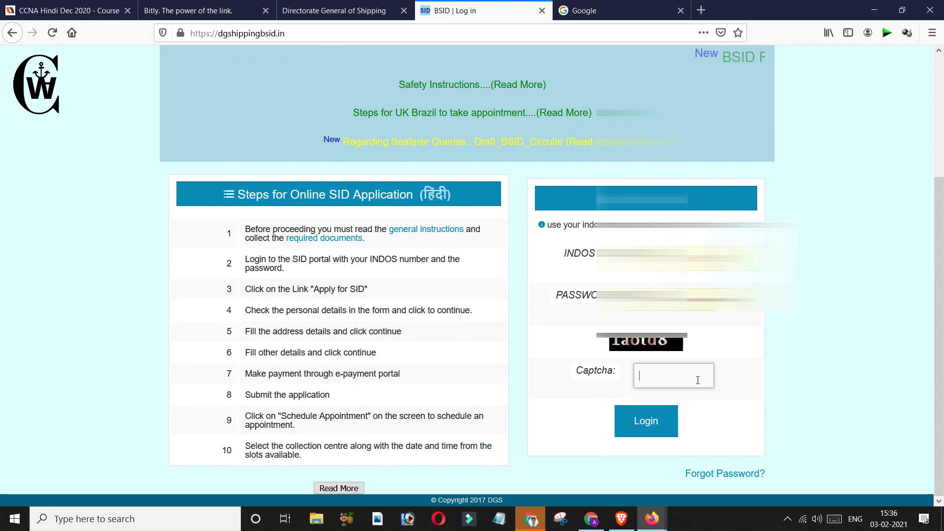
text(1ao)
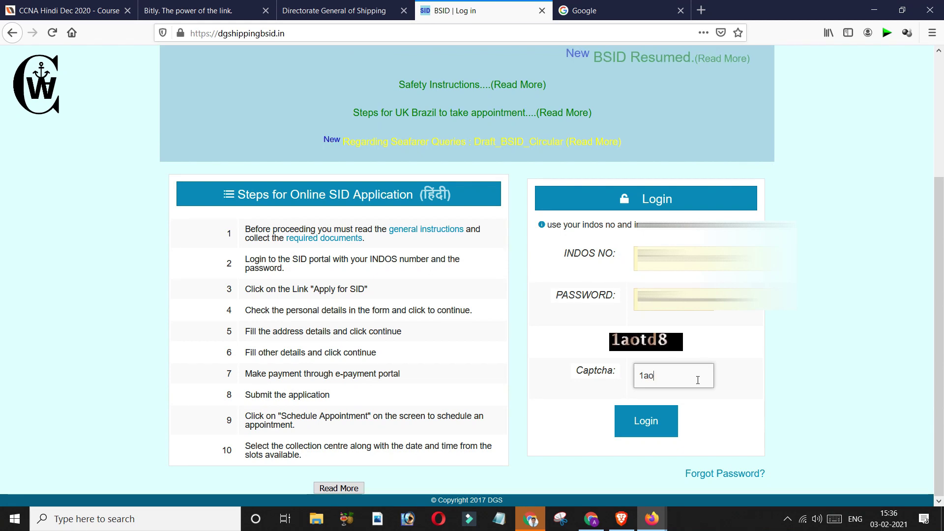
text(td)
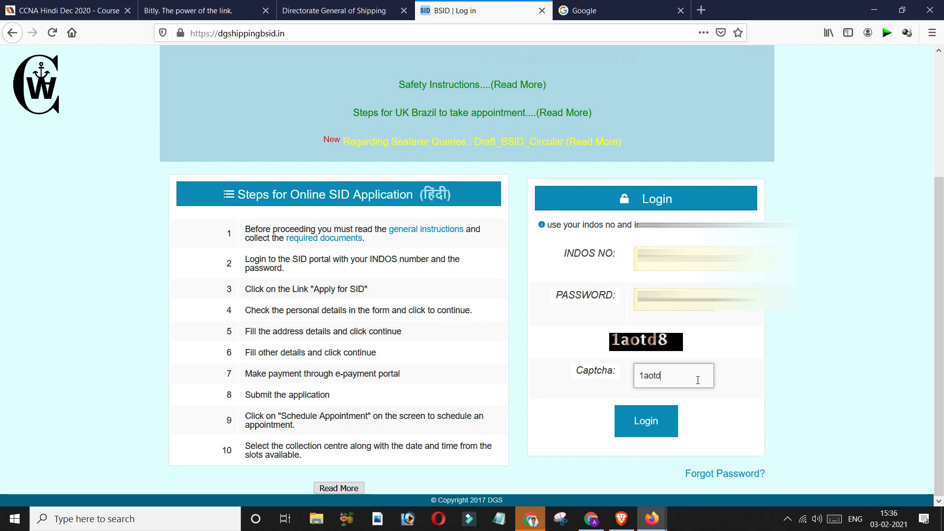
text(8)
click(646, 421)
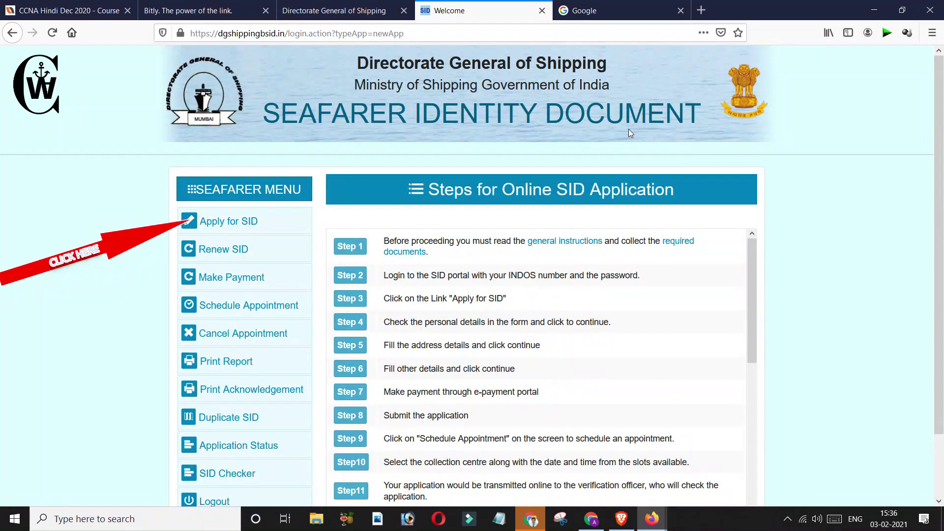
click(235, 223)
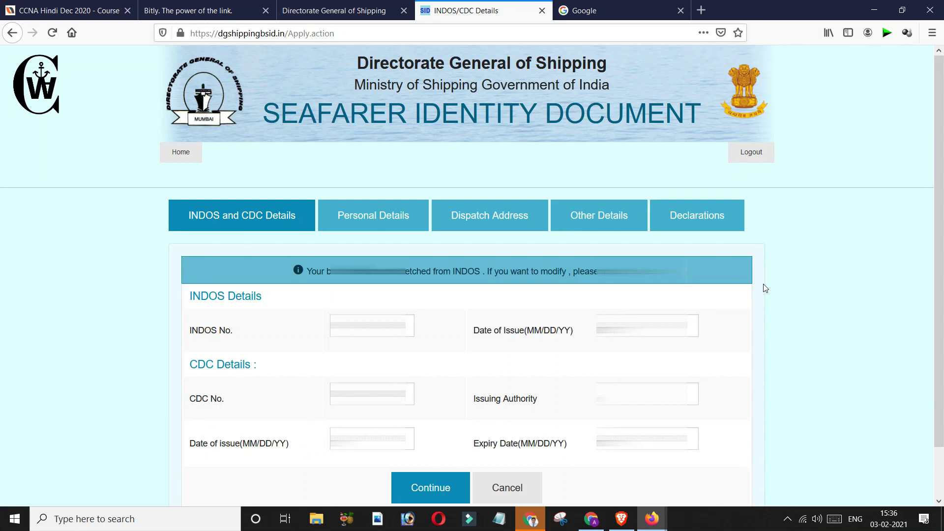
Review the INDOS and CDC details fetched from INDOS and continue to Personal Details.
scroll(765, 288, down, 2)
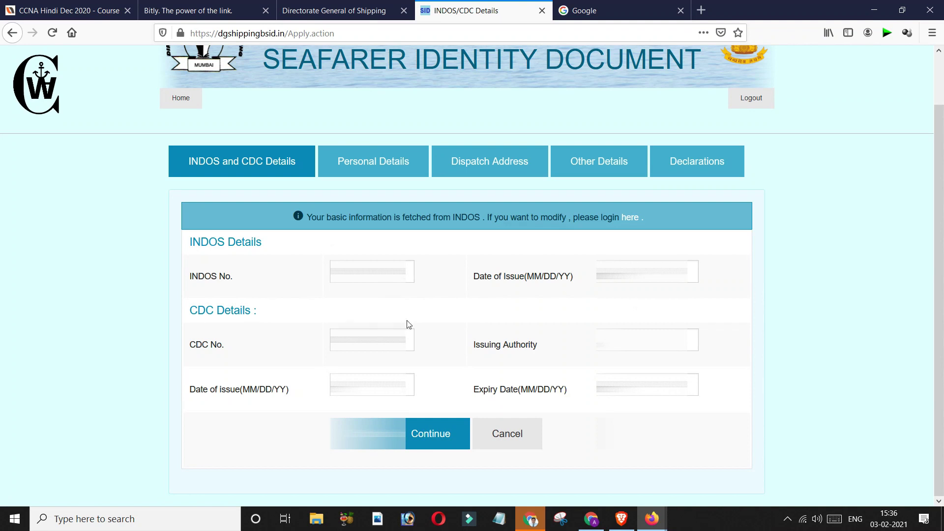
click(449, 431)
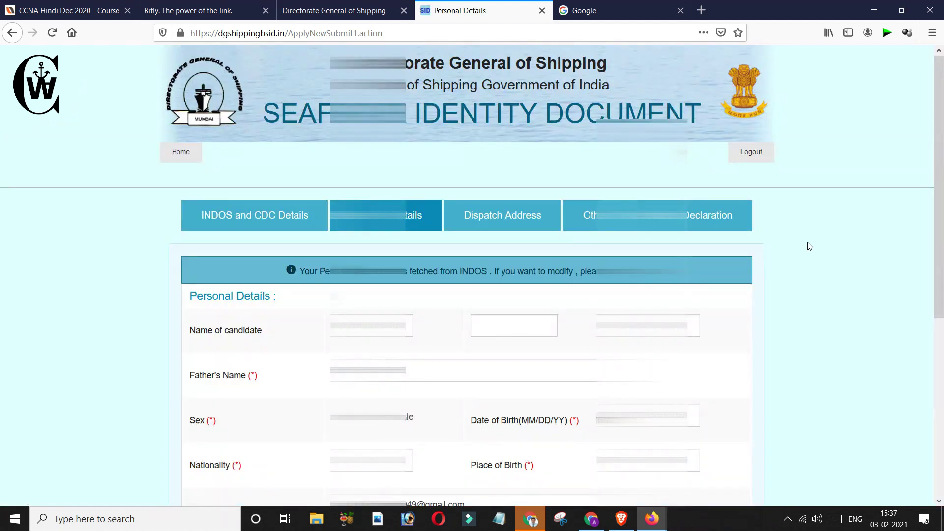
Review the pre-filled Personal Details form and continue to the empty Dispatch Address page.
scroll(810, 246, down, 4)
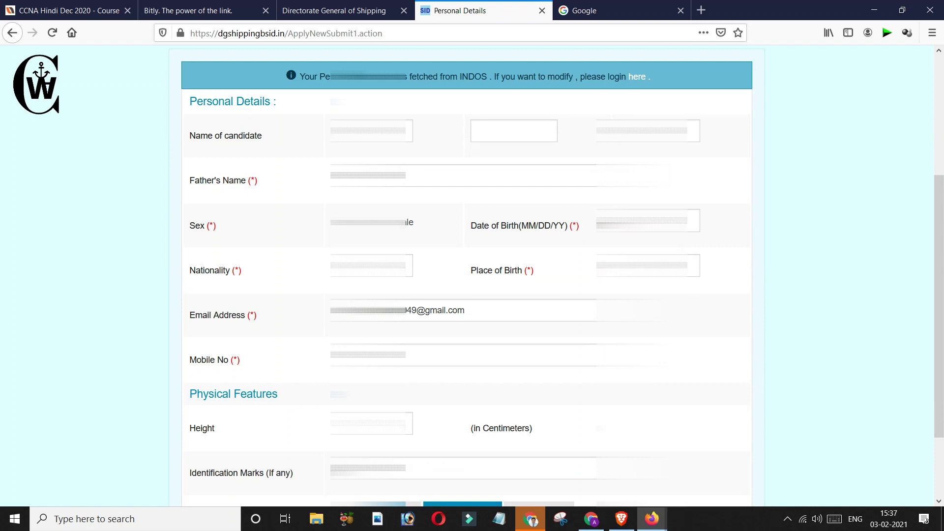
scroll(417, 219, down, 2)
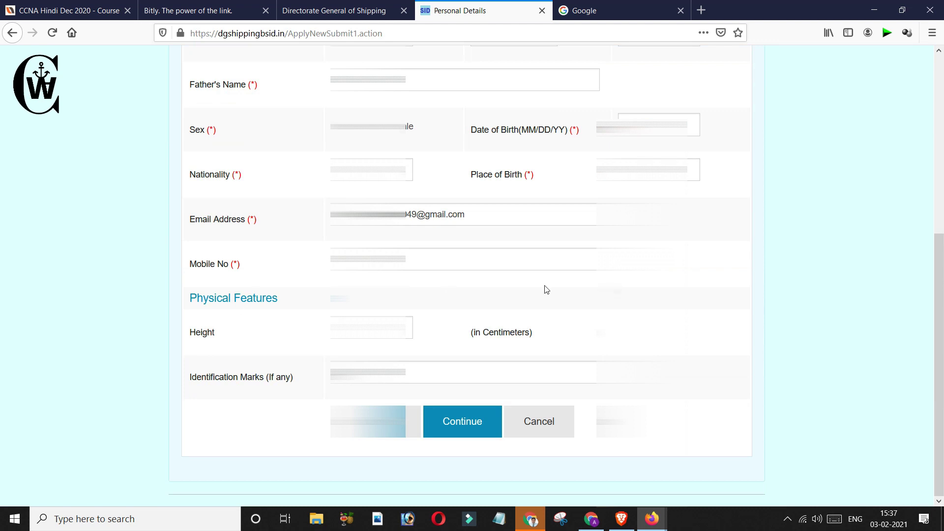
key(Return)
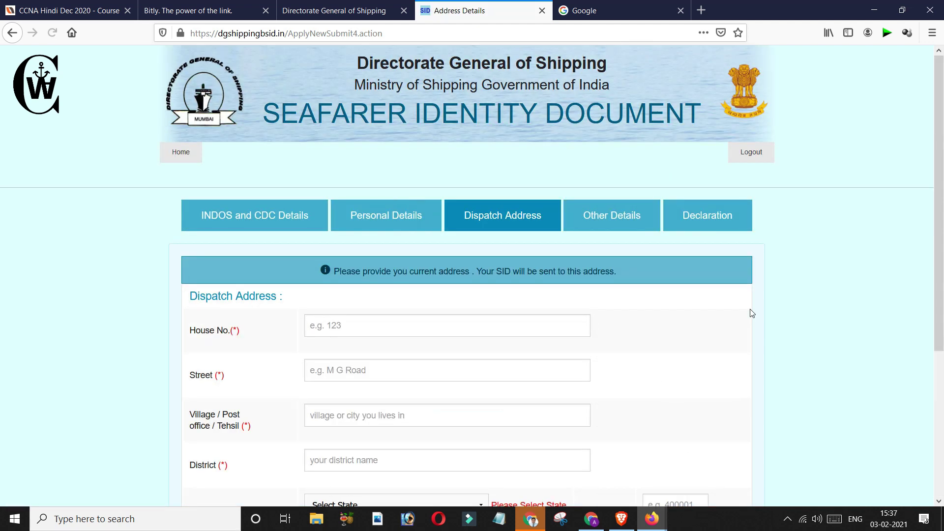
scroll(646, 233, down, 4)
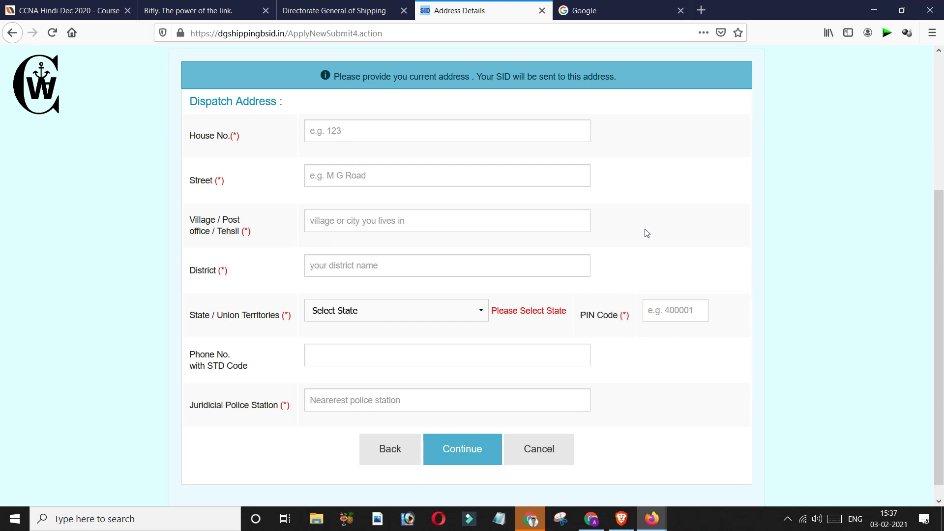
Fill in the dispatch address house number, street, village/post office and district.
click(442, 132)
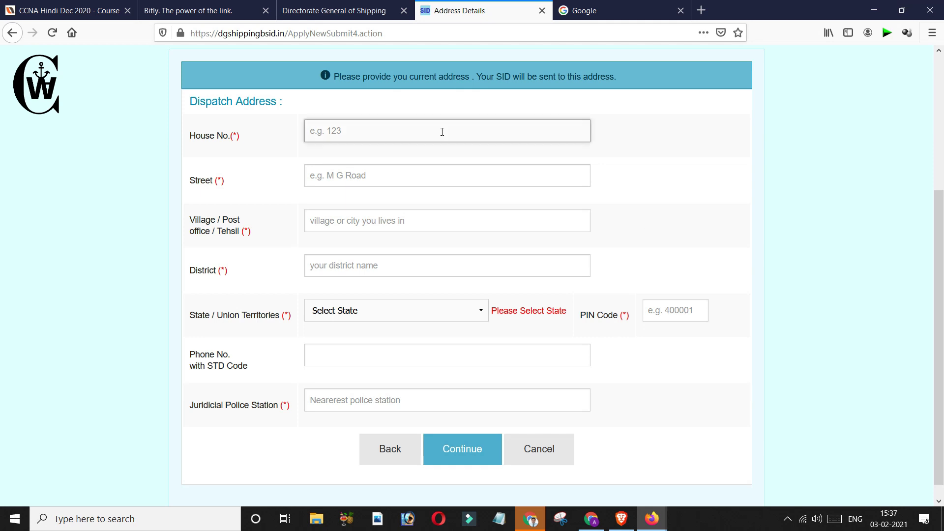
text(V)
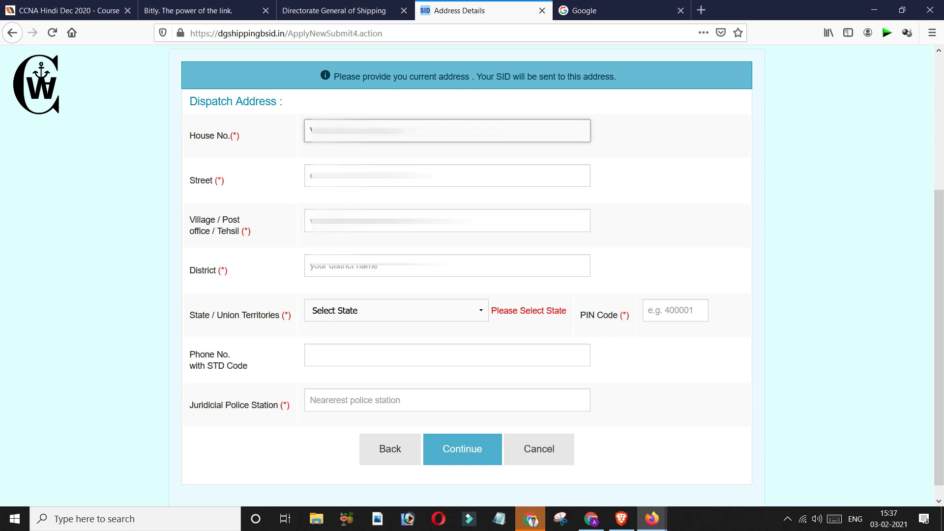
text(••••••)
key(Tab)
text(•••)
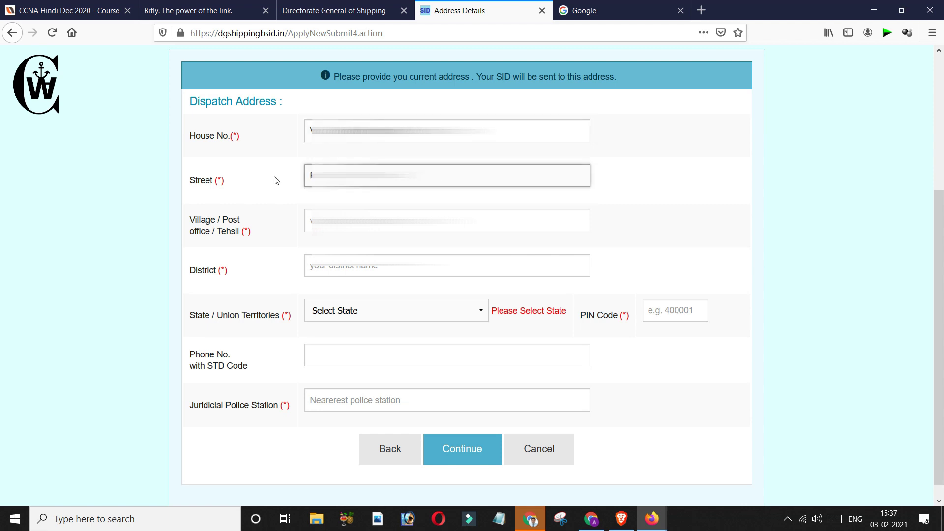
text(•••)
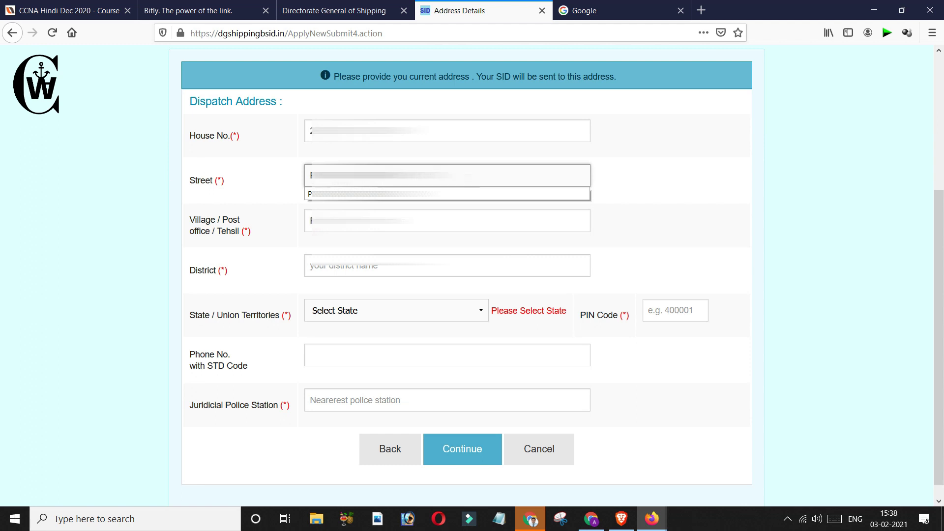
drag(453, 176, 205, 174)
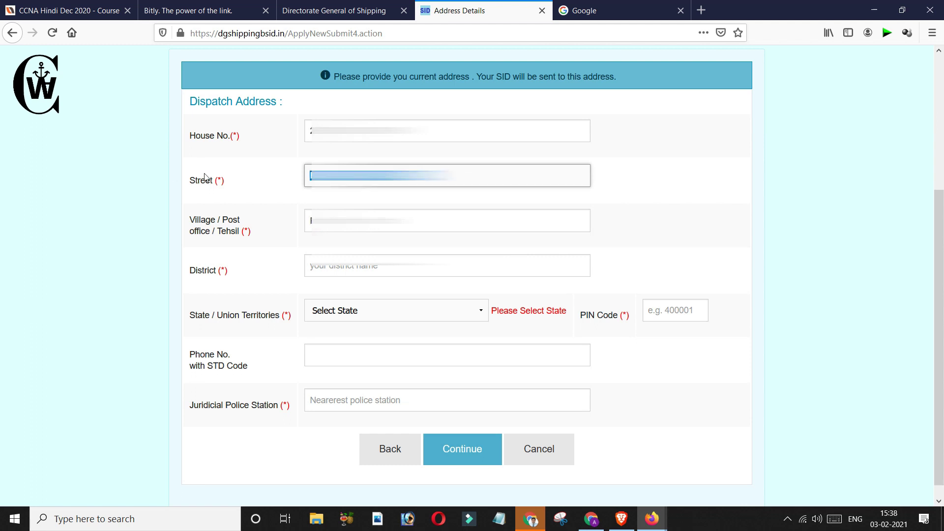
key(Tab)
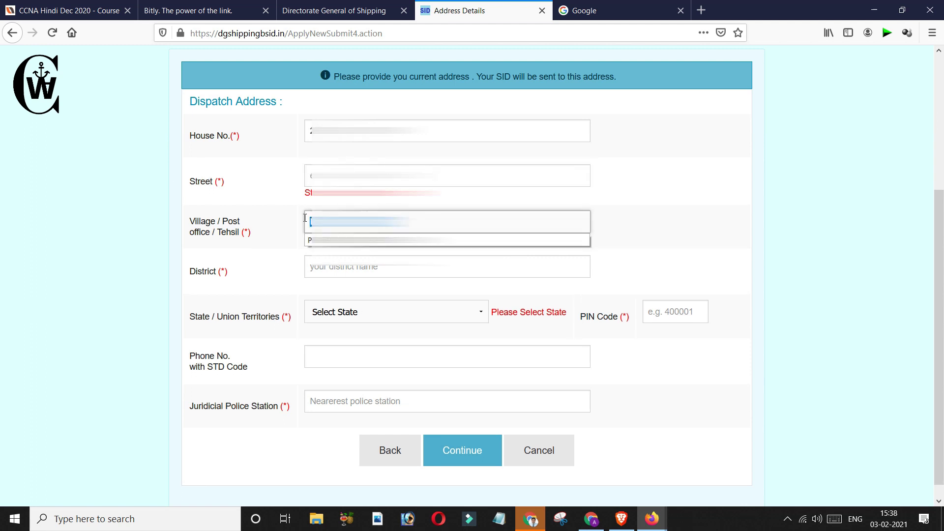
key(ctrl+v)
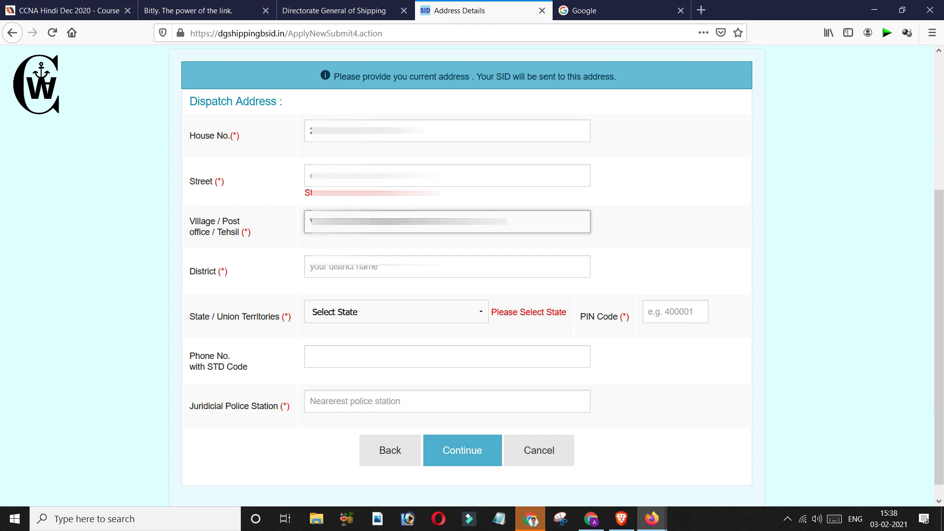
key(Tab)
key(ctrl+v)
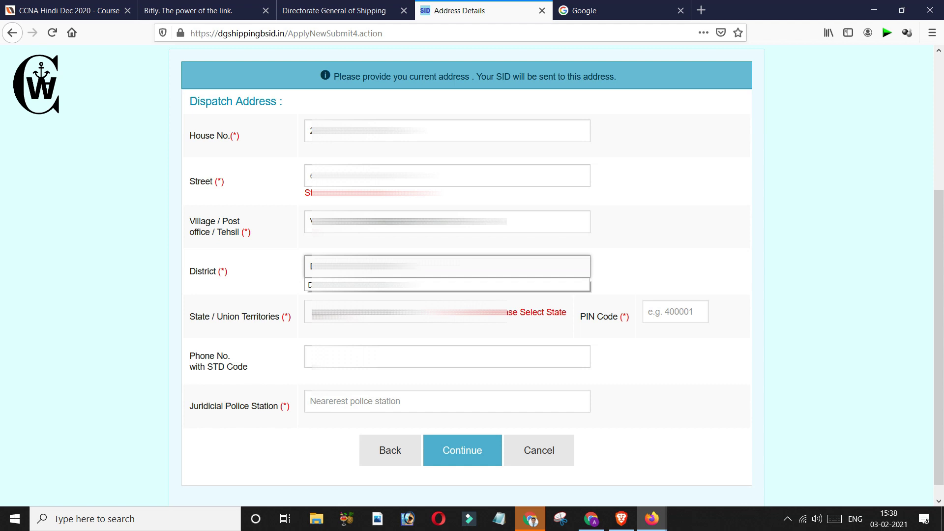
Select Uttarakhand as the state and enter the PIN code.
key(Tab)
key(alt+Down)
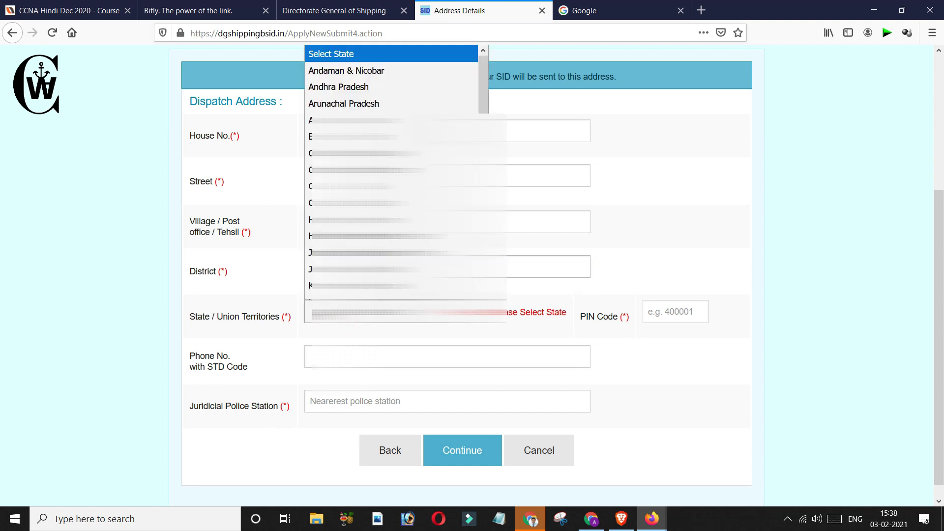
key(u)
key(u)
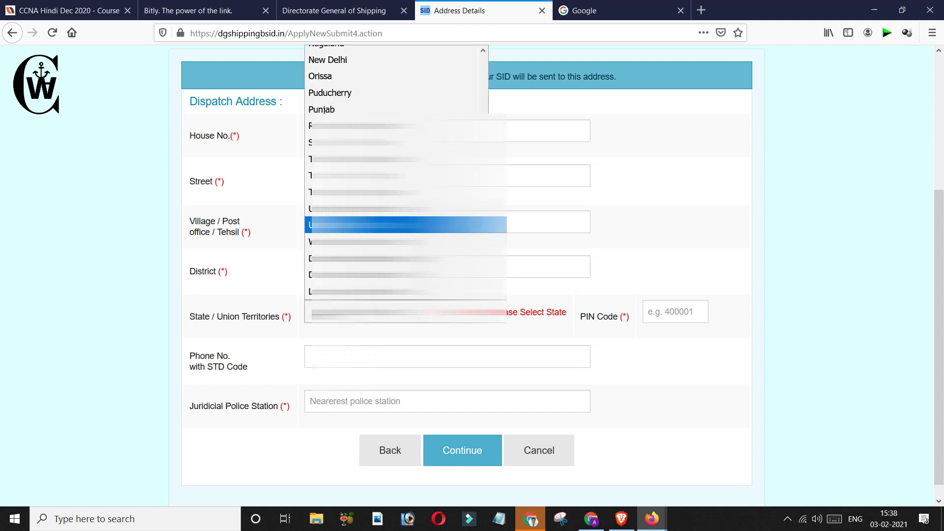
key(Return)
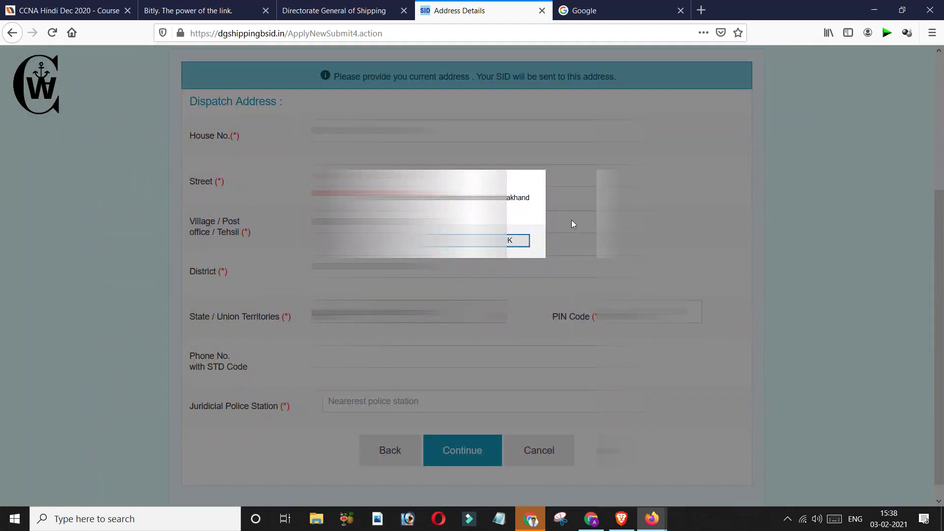
key(Return)
key(Tab)
key(ctrl+v)
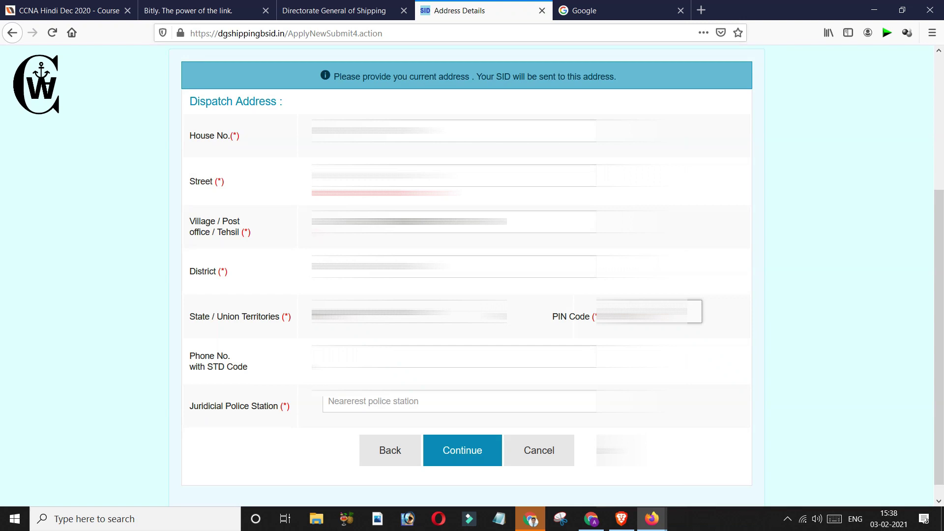
key(Down)
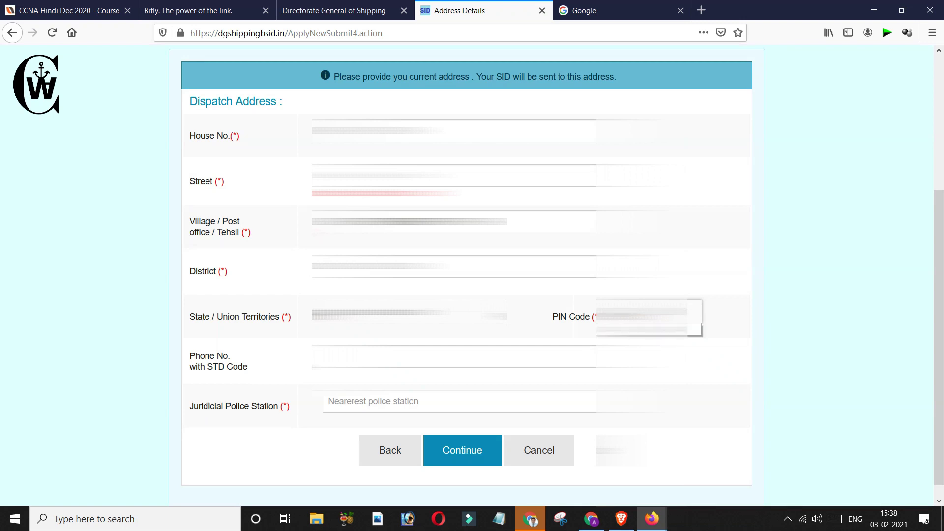
scroll(460, 315, down, 1)
Enter the phone number, choose PREMNAGAR as police station, and submit the dispatch address.
click(460, 340)
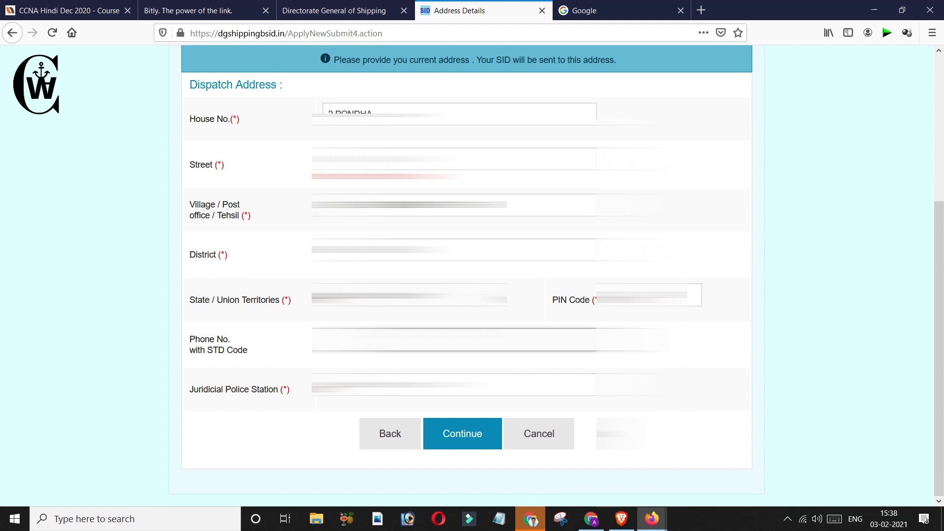
text(0)
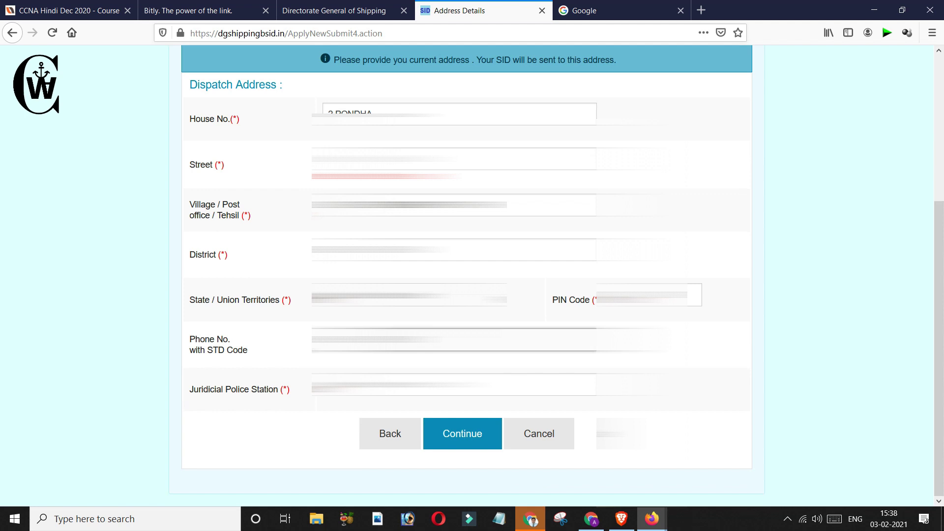
text(1)
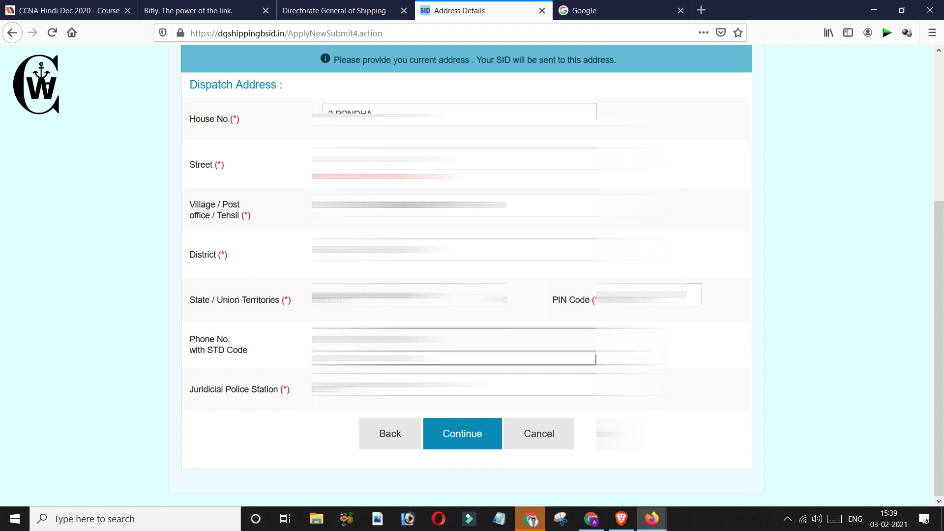
key(Tab)
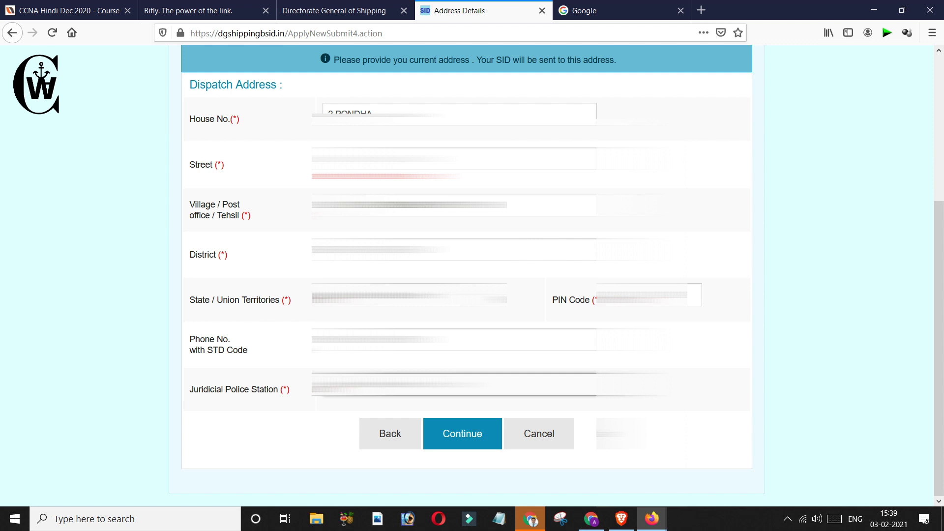
text(P)
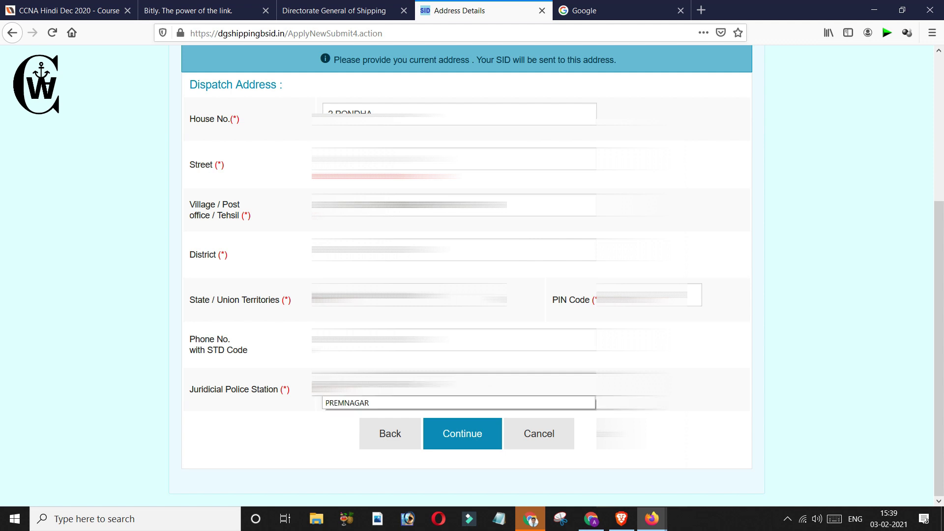
click(462, 434)
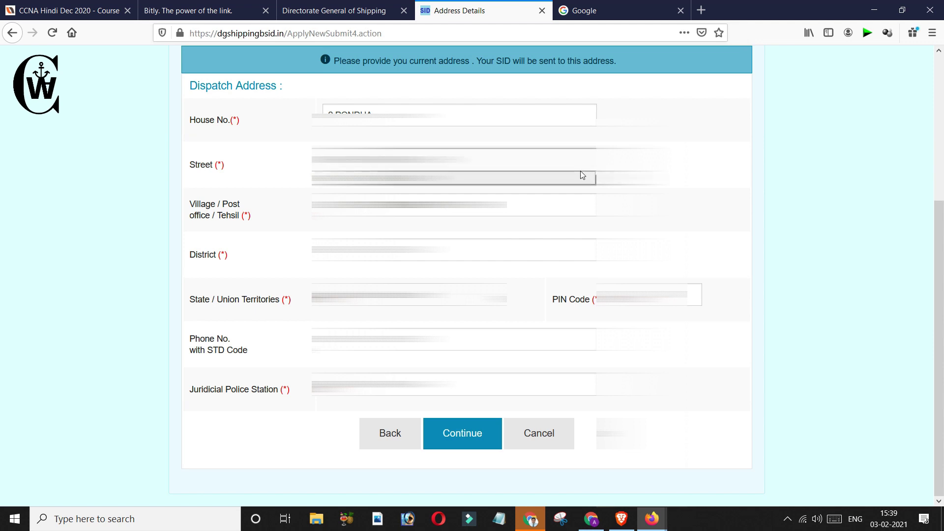
key(Return)
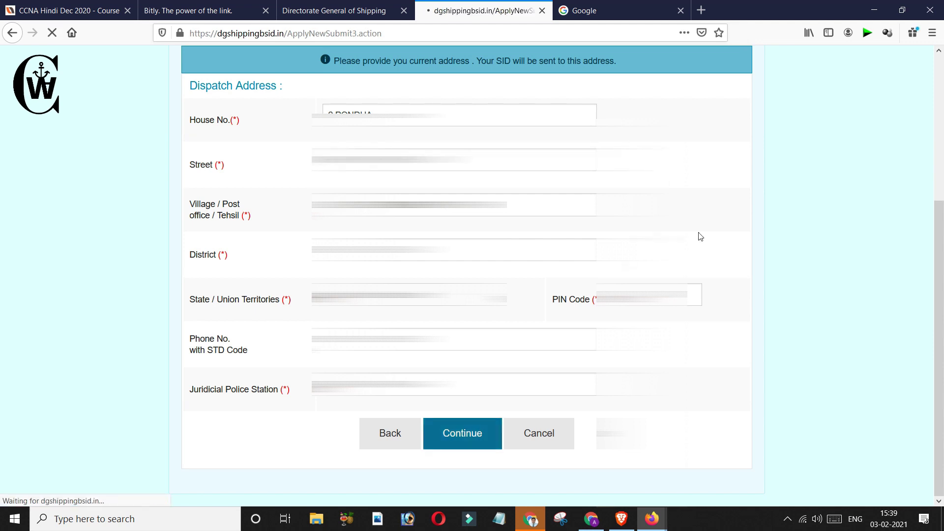
On Other Details, mark Yes for both the Indian Passport and Indian CDC questions.
scroll(467, 270, down, 2)
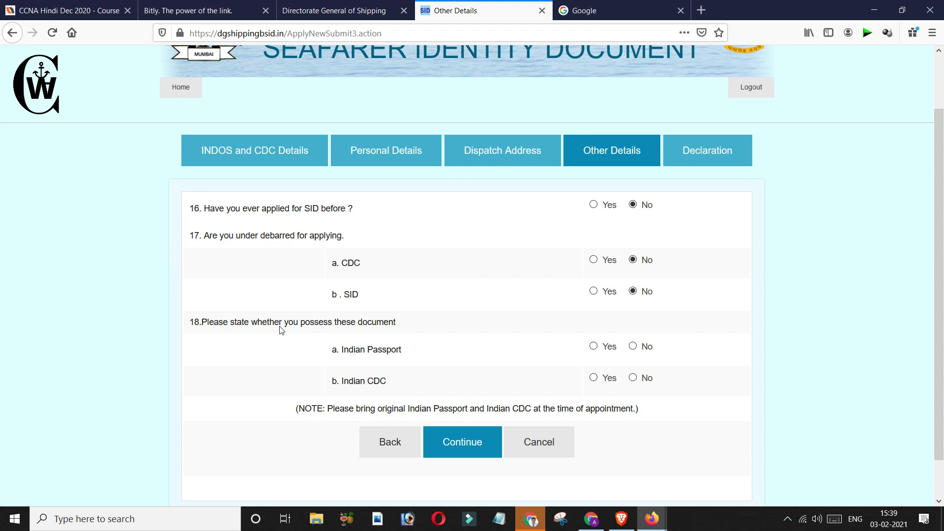
click(594, 346)
click(593, 378)
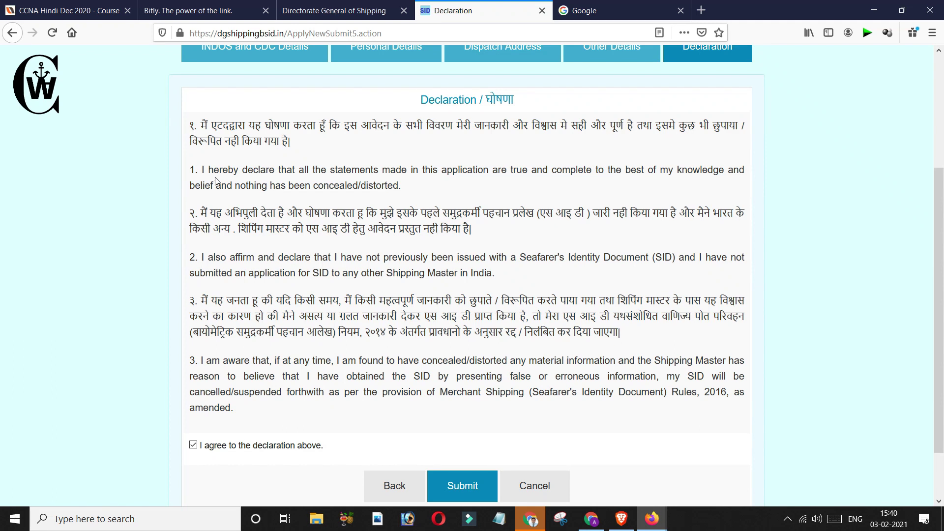
drag(203, 172, 399, 186)
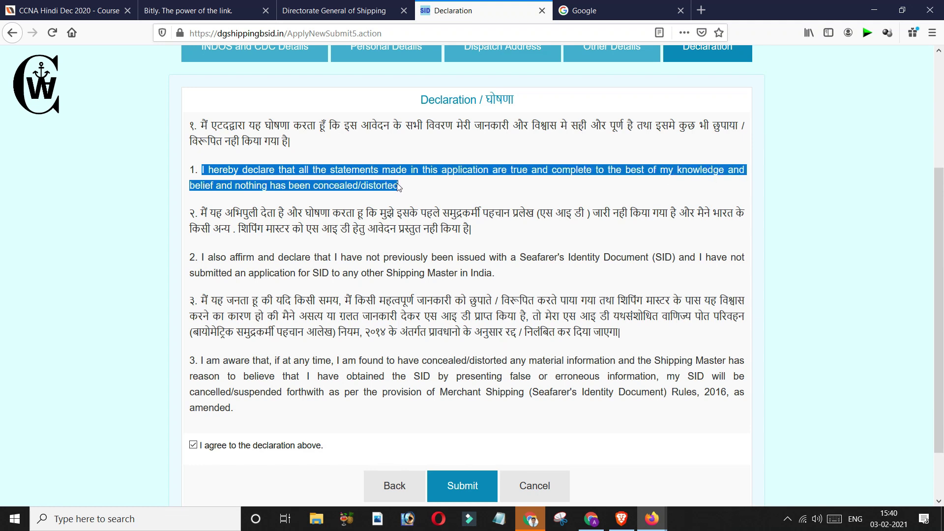
drag(197, 257, 327, 393)
click(274, 381)
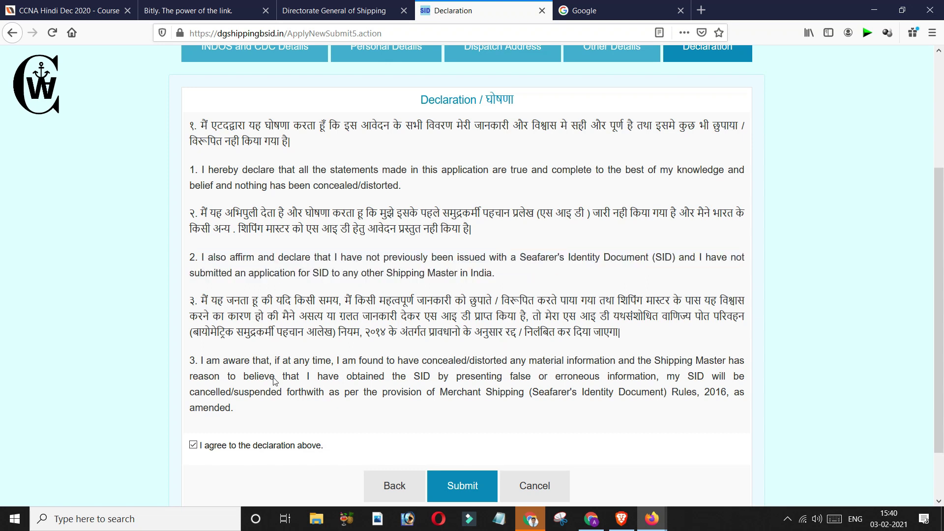
drag(201, 361, 600, 394)
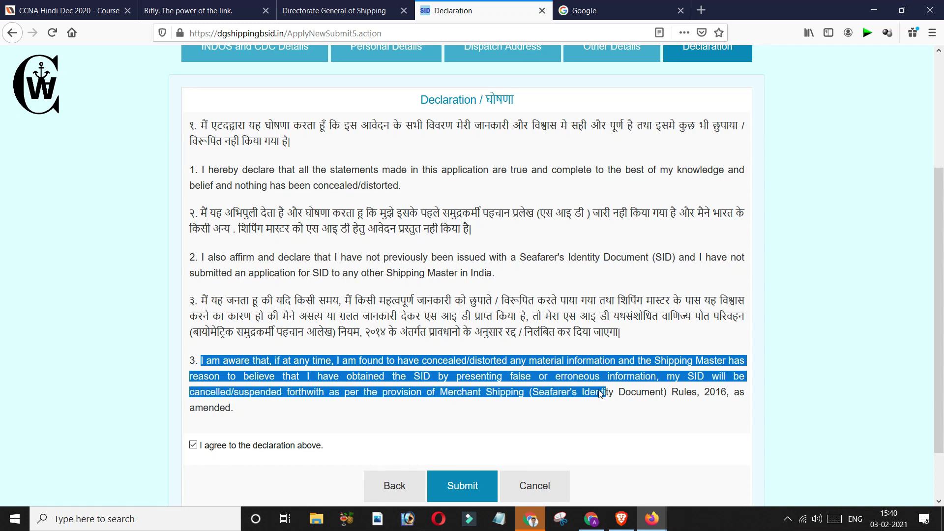
click(601, 394)
scroll(491, 413, down, 1)
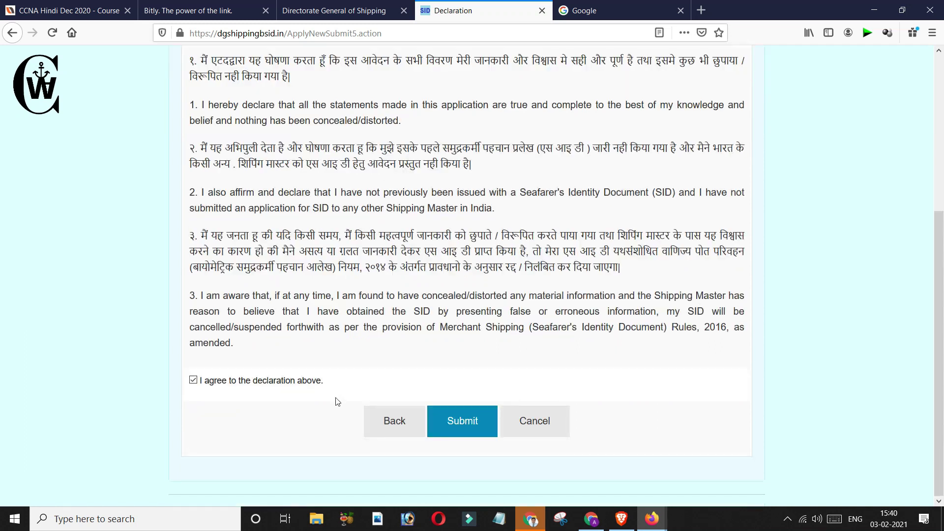
Submit the declaration and check the issuing date and father's name in the summary.
click(460, 423)
scroll(460, 422, down, 3)
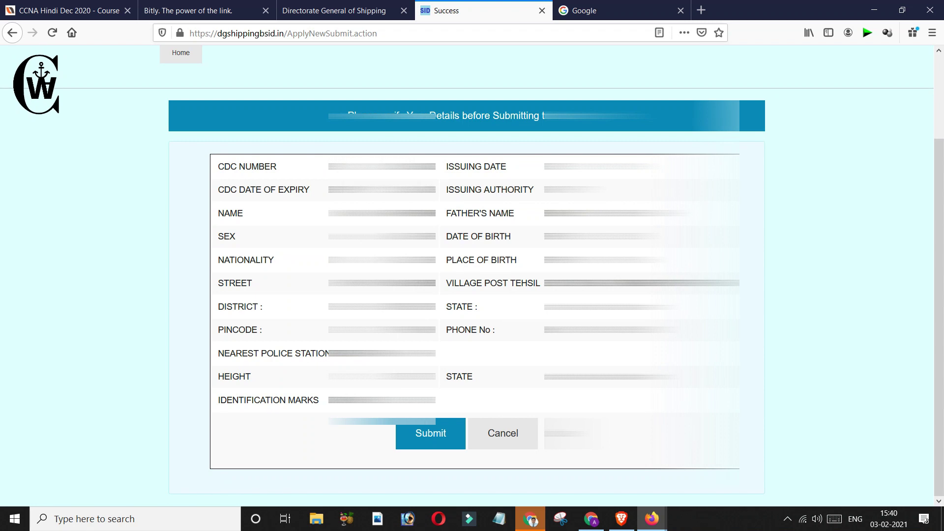
drag(344, 167, 590, 168)
click(524, 196)
drag(548, 214, 629, 214)
click(499, 252)
Check the place of birth, village and phone rows, then submit the reviewed application.
drag(499, 254, 663, 260)
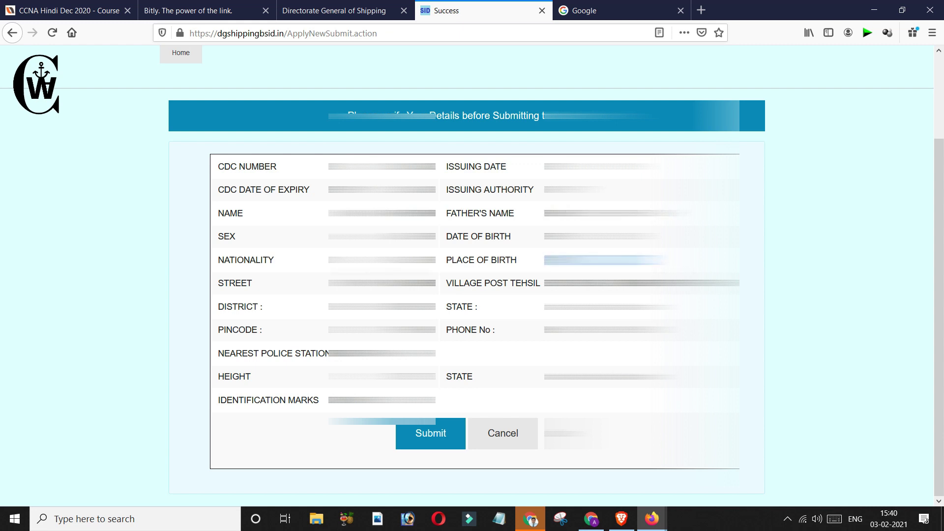
drag(548, 283, 708, 284)
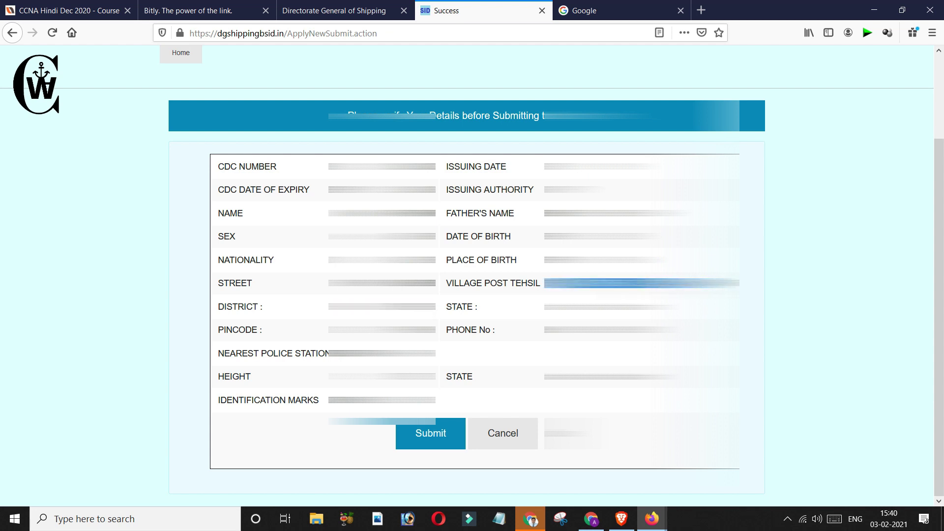
double_click(609, 330)
click(609, 330)
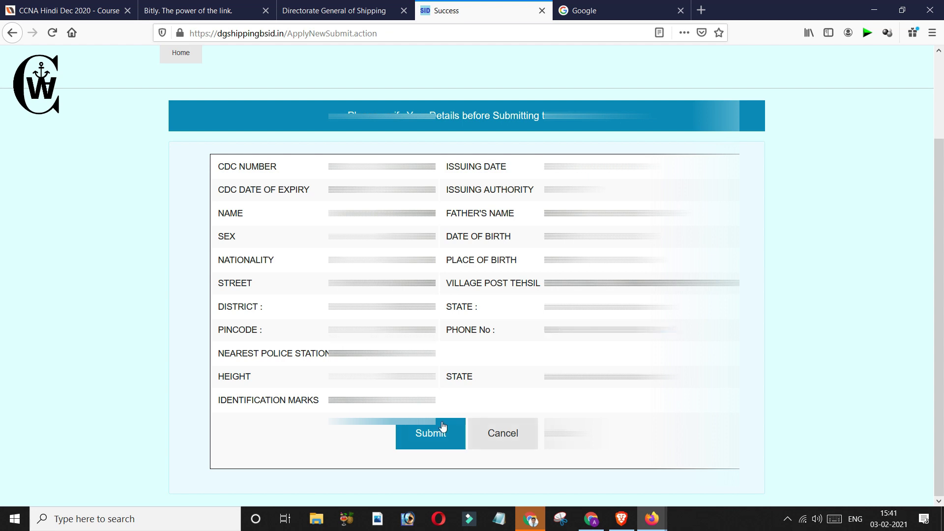
click(419, 439)
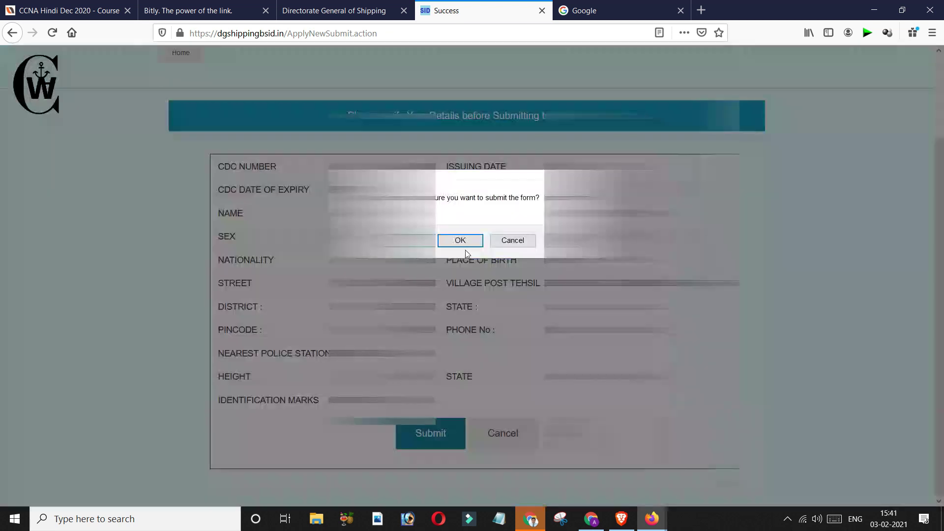
Confirm submitting the application form and look over the generated SID form report.
click(467, 246)
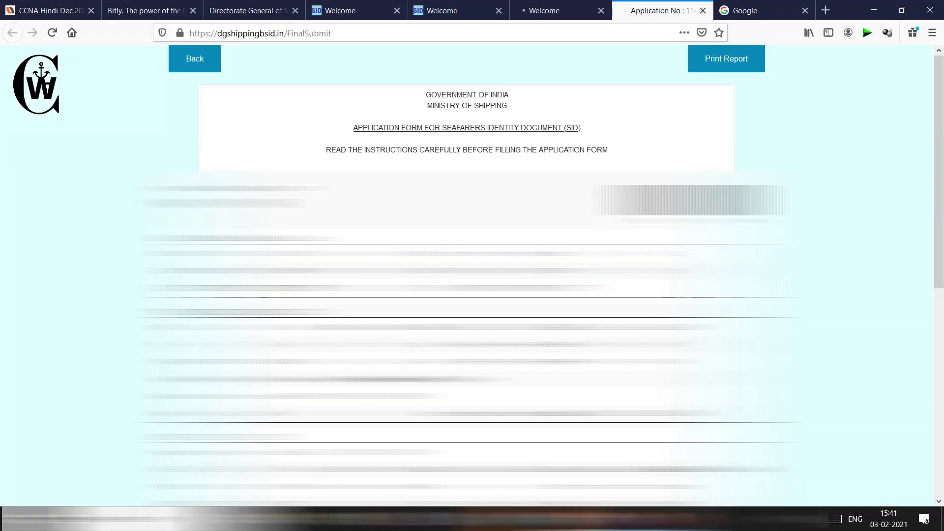
scroll(467, 276, down, 10)
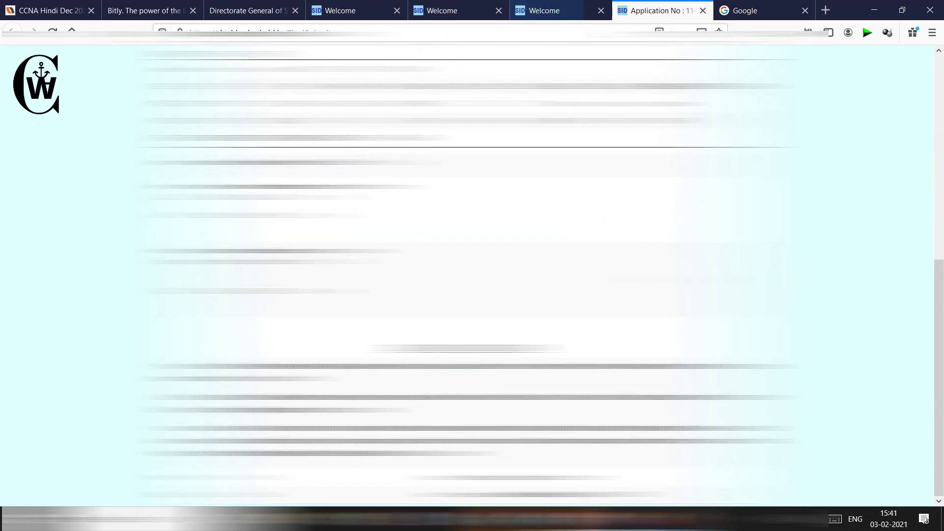
scroll(542, 154, up, 10)
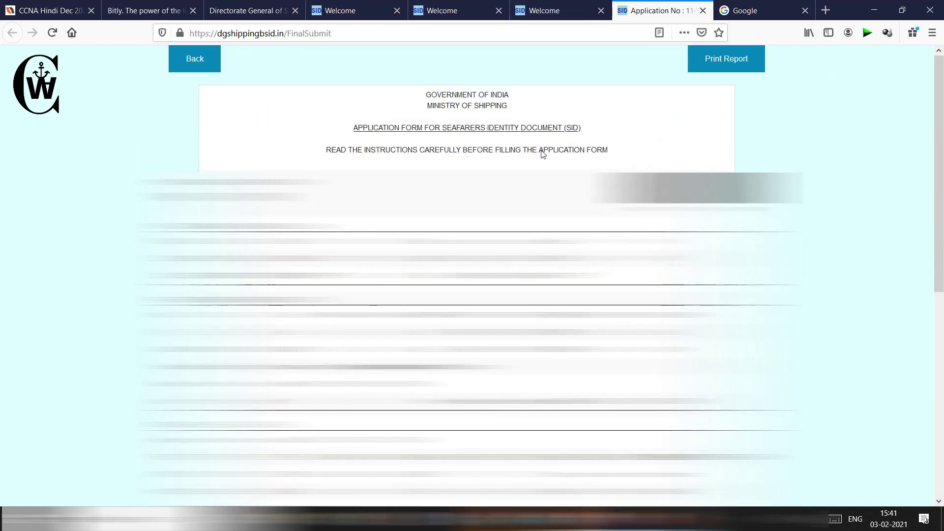
drag(422, 96, 585, 129)
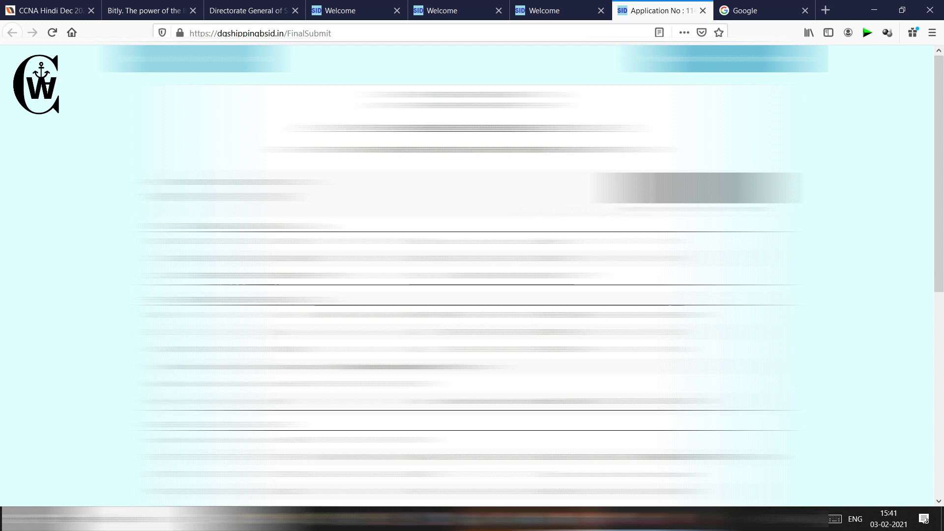
scroll(467, 275, down, 3)
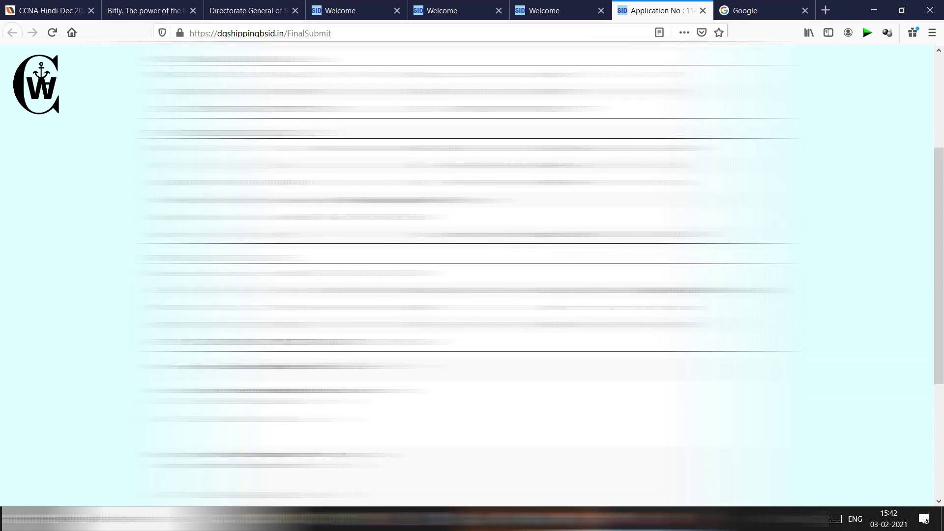
Print the submitted application form and save it as a PDF.
scroll(467, 275, down, 4)
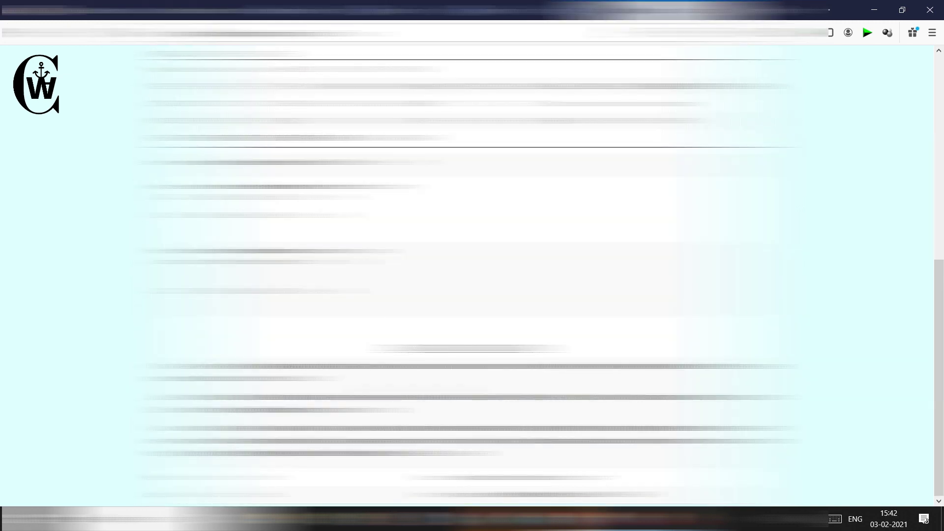
scroll(660, 116, up, 7)
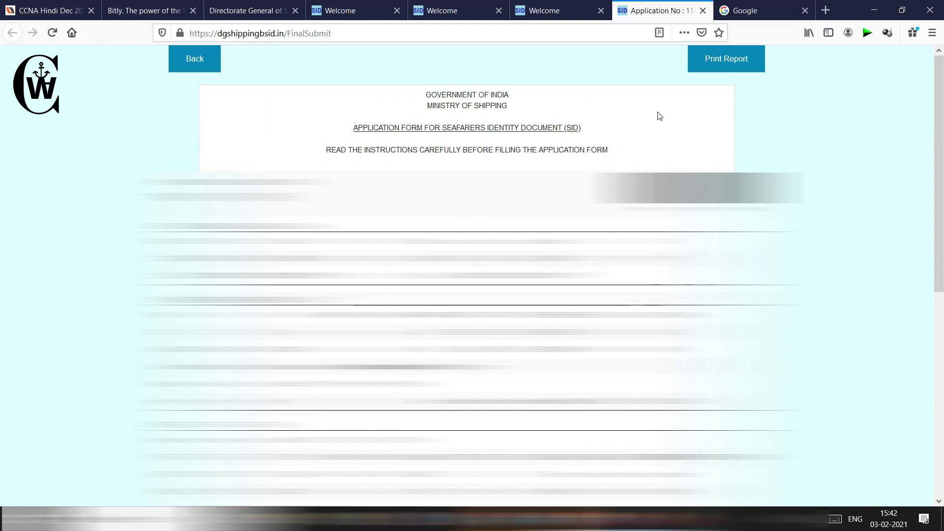
click(726, 58)
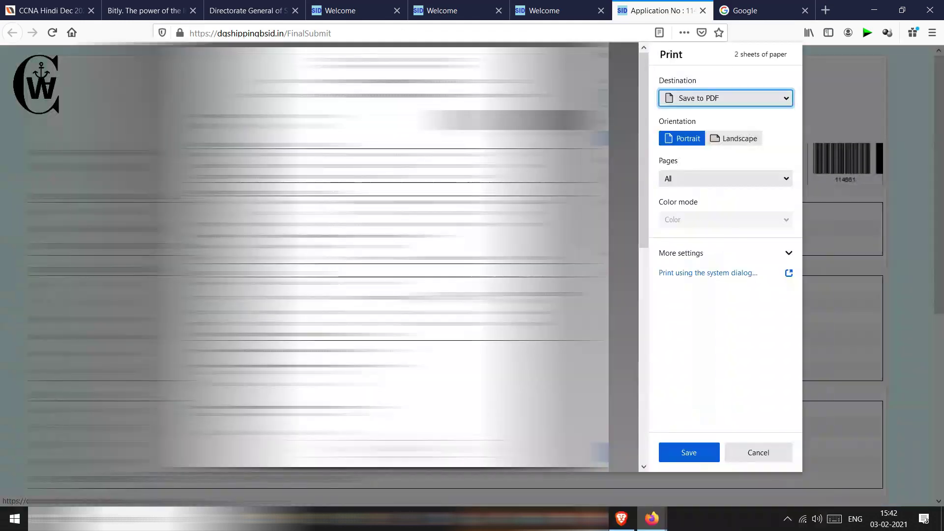
click(689, 453)
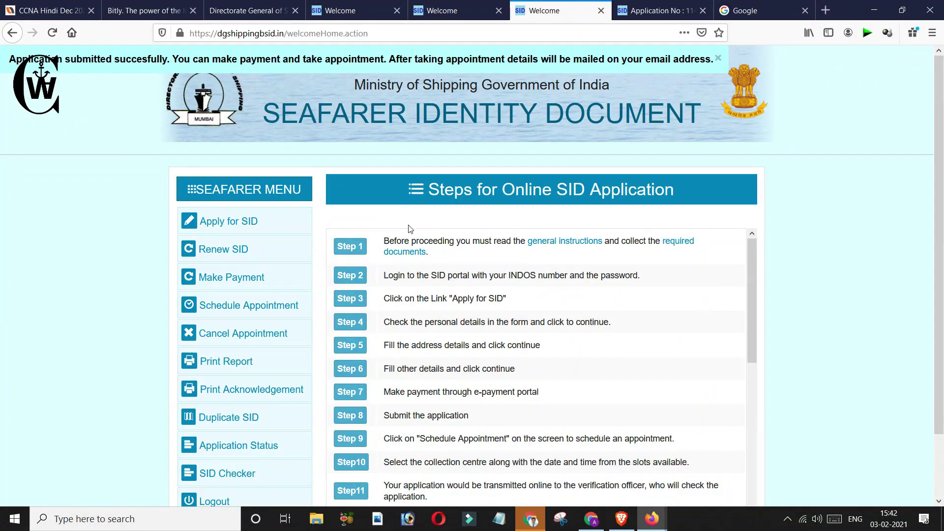
Start Make Payment from the Seafarer Menu and acknowledge the payment note.
click(230, 278)
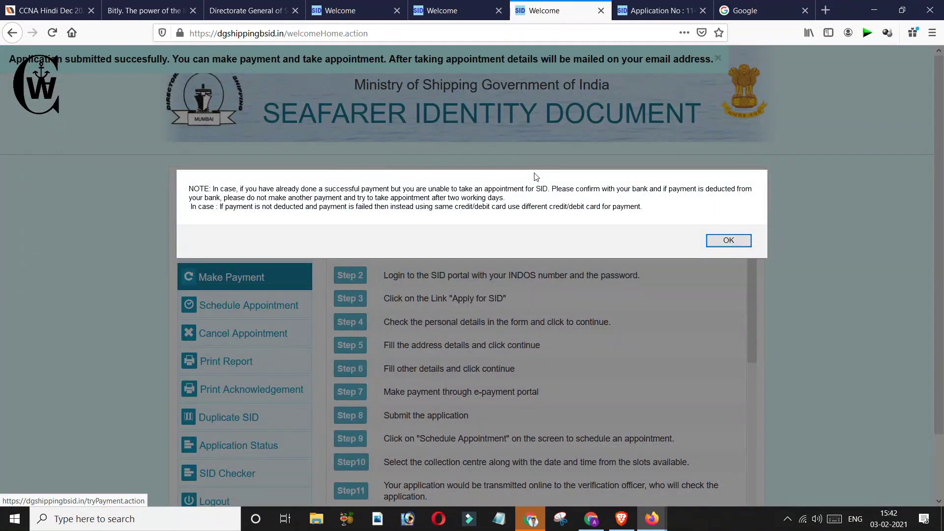
drag(238, 188, 686, 209)
click(714, 220)
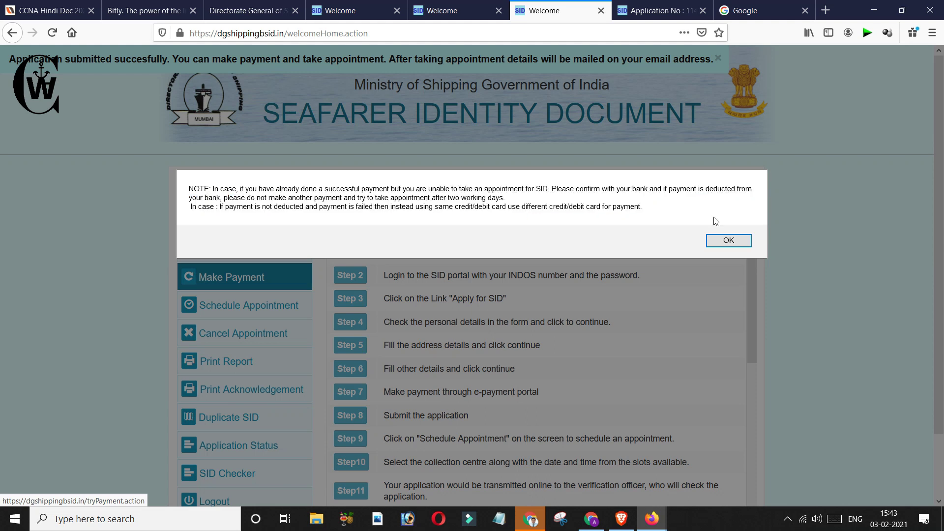
click(729, 239)
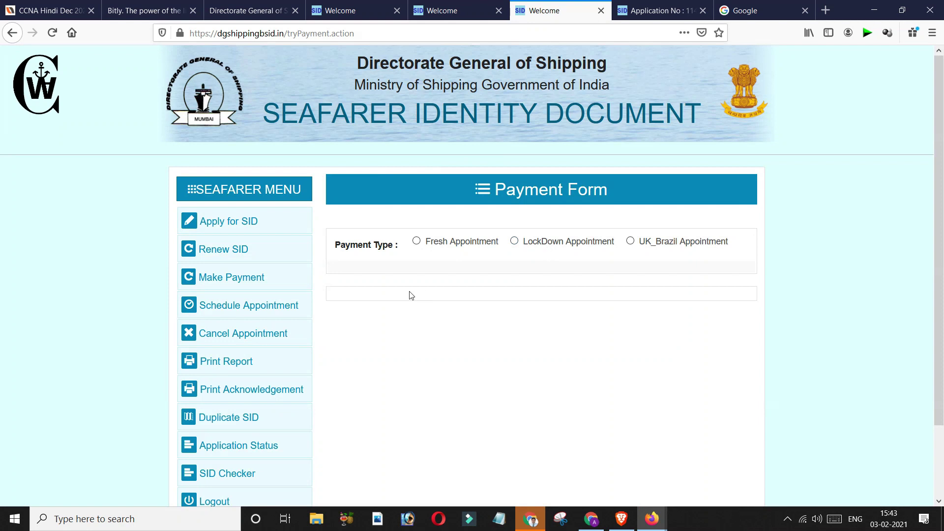
Choose Fresh Appointment as the payment type and proceed to payment.
drag(334, 244, 368, 244)
click(678, 250)
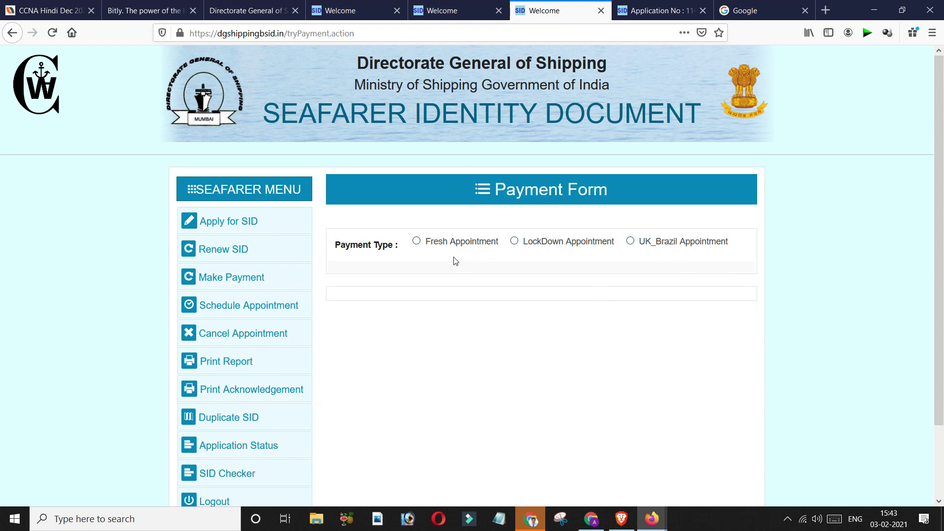
click(427, 250)
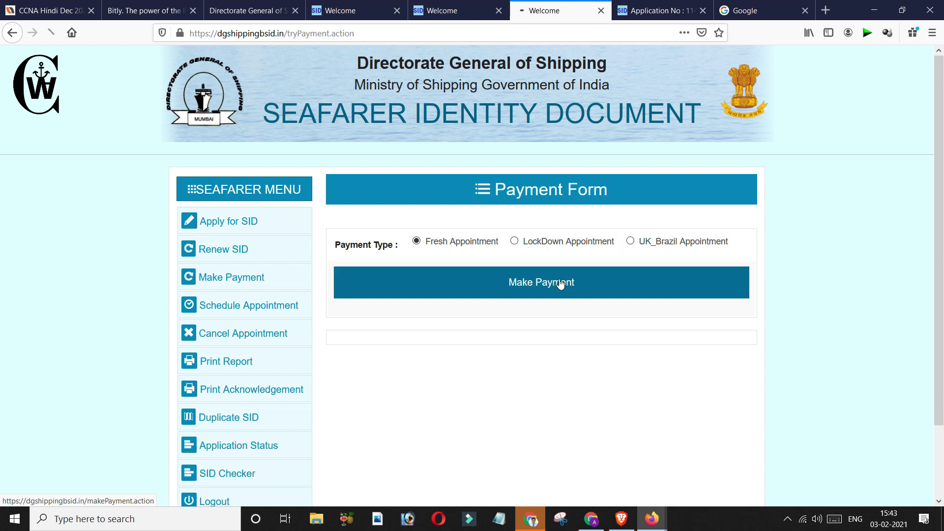
click(560, 282)
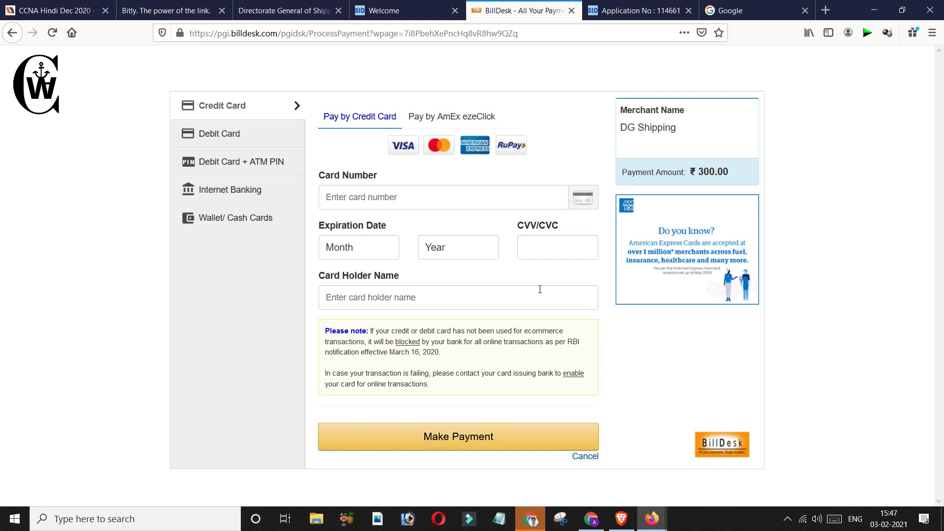
Enter the card number, expiry 06 (Jun) 2024, CVV and card holder's name, then submit.
click(429, 194)
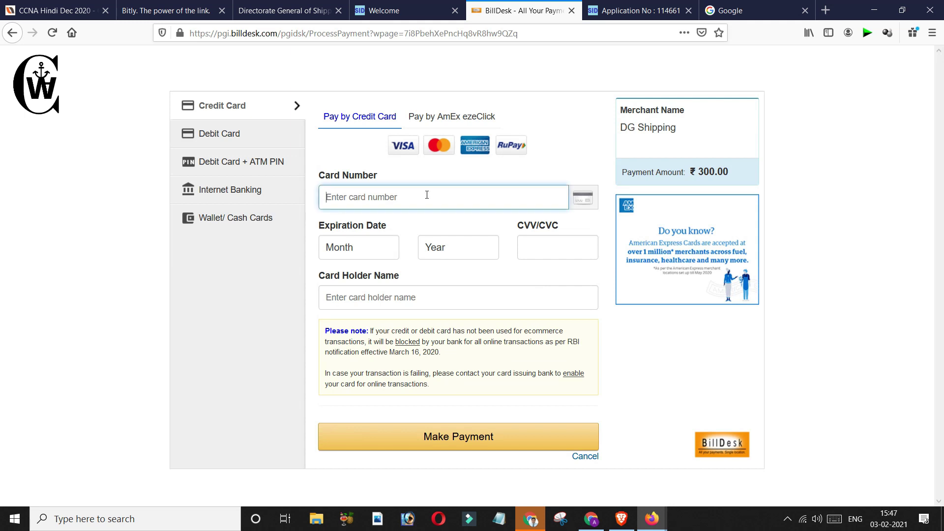
text(5)
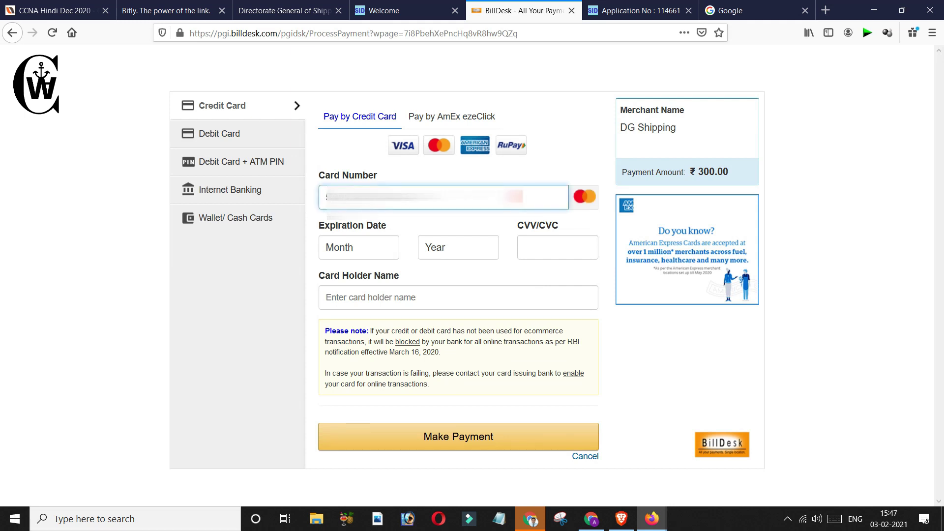
click(359, 248)
click(337, 369)
click(458, 247)
click(453, 354)
click(538, 252)
text(***)
click(470, 297)
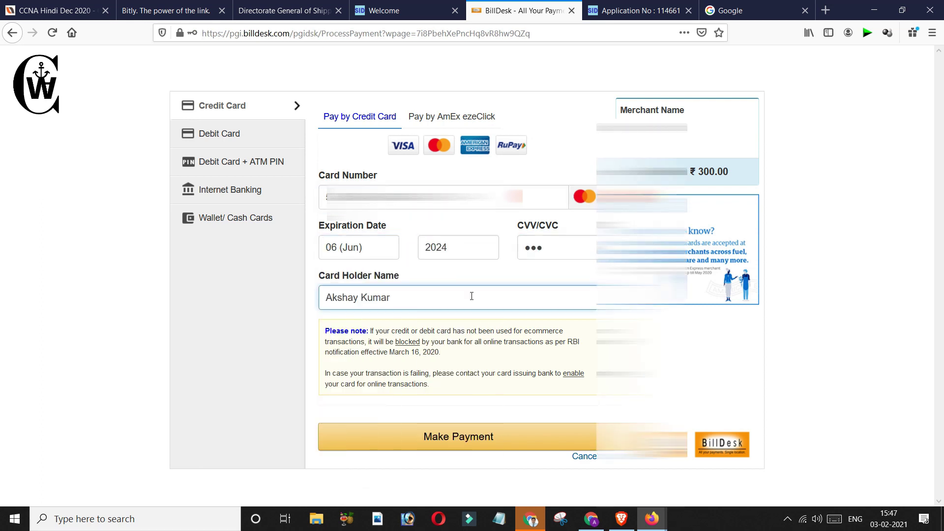
key(Return)
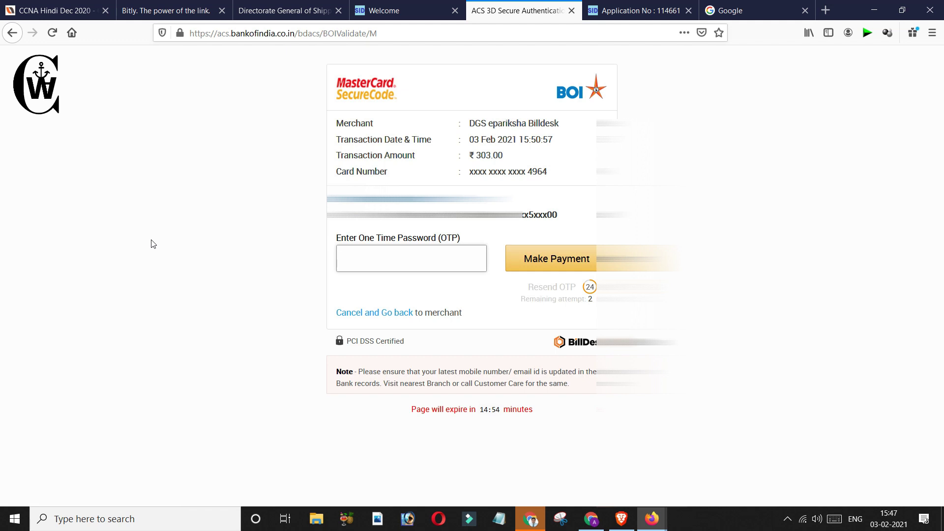
Verify the ₹303.00 amount, enter the SMS one-time password, and make the payment.
double_click(486, 154)
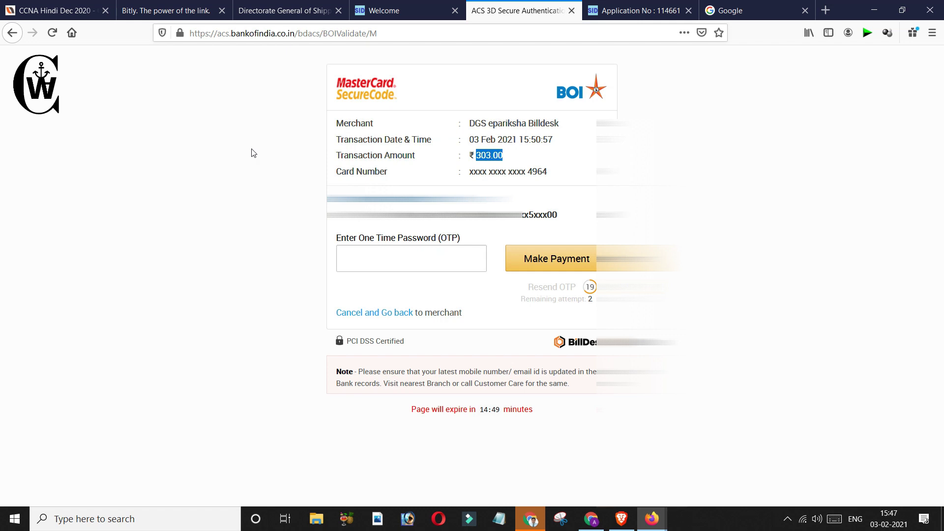
click(526, 155)
click(419, 269)
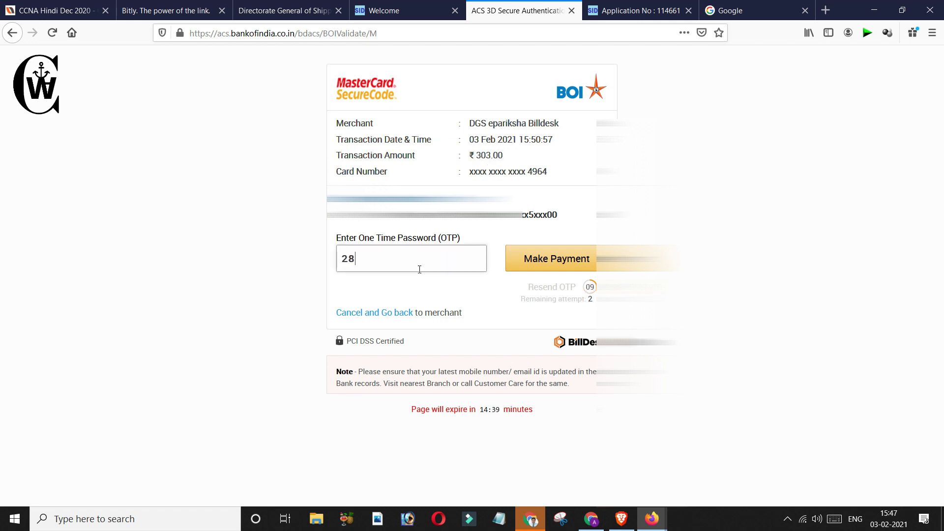
click(544, 258)
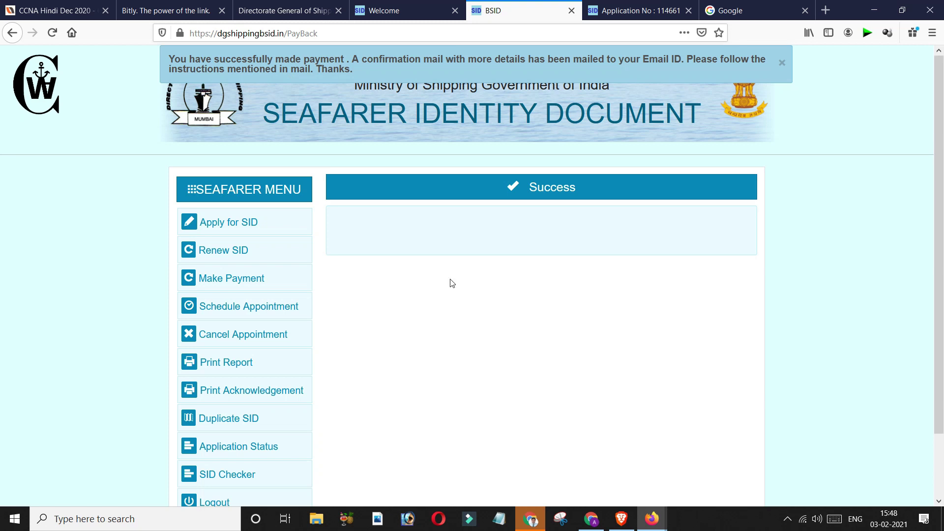
Choose Fresh Appointment as the appointment type and acknowledge the confirmation alert.
scroll(570, 283, down, 1)
scroll(518, 335, up, 1)
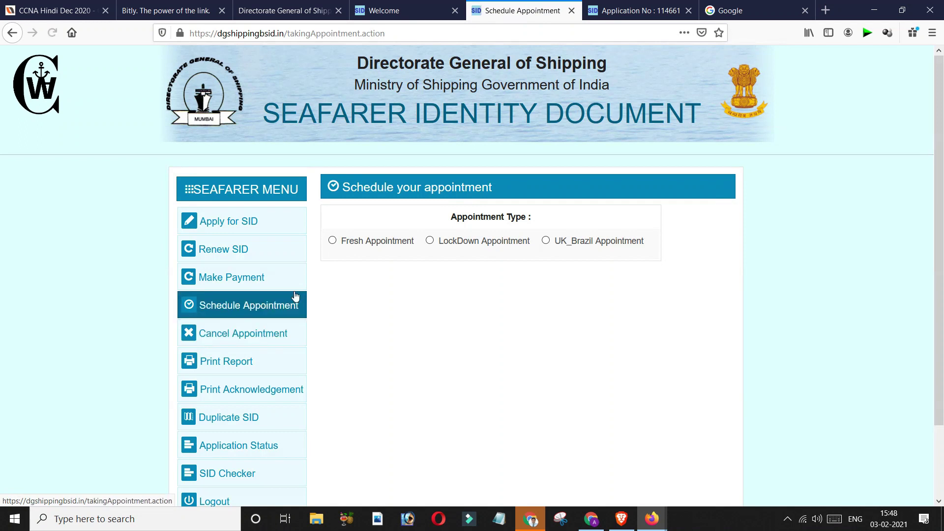
click(369, 245)
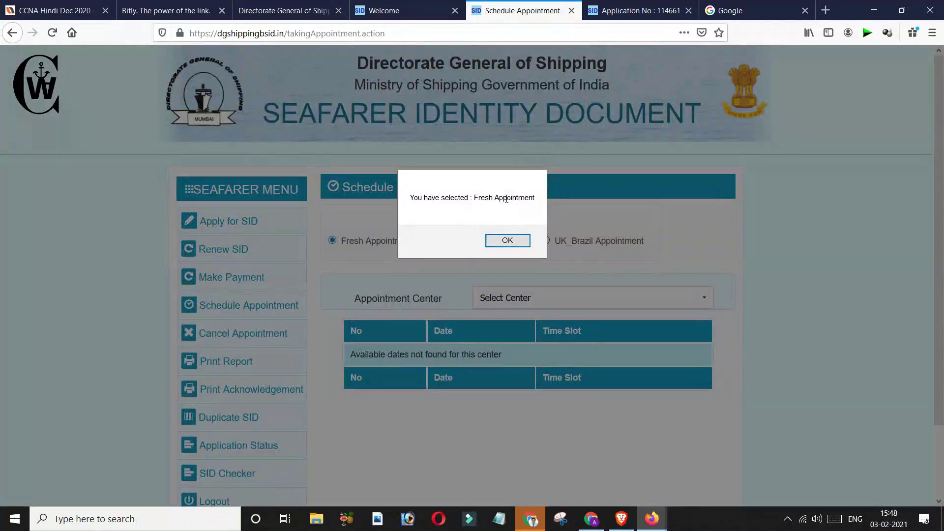
click(511, 242)
Highlight the no-dates-available message and check the appointment centre list without picking a centre.
drag(356, 355, 515, 351)
click(516, 299)
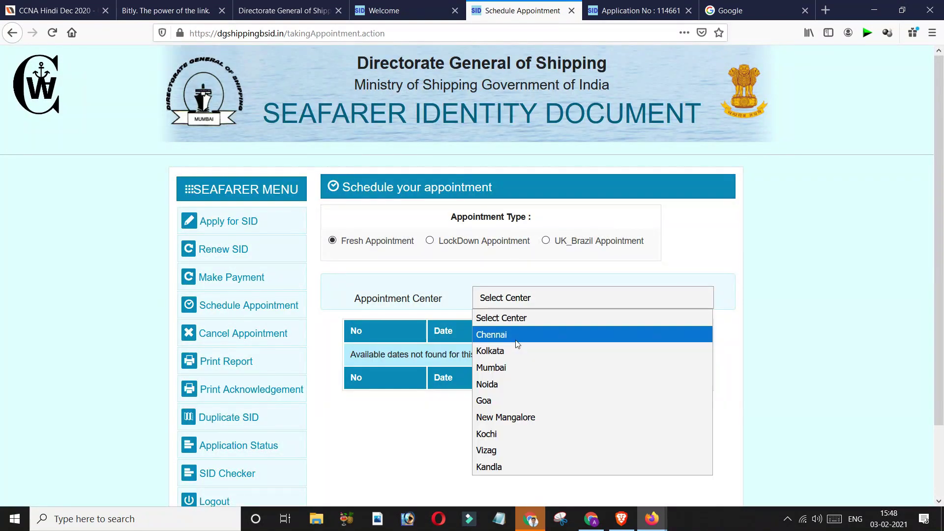
click(452, 426)
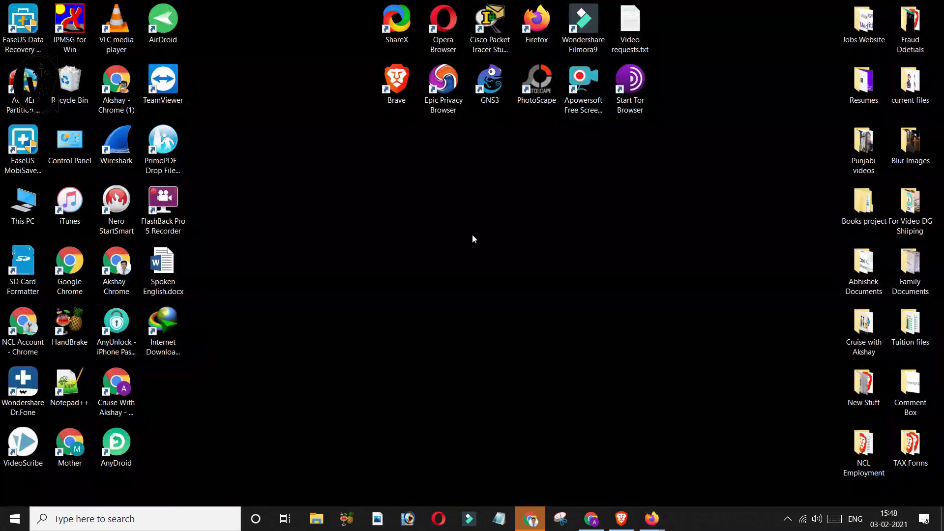
right_click(467, 235)
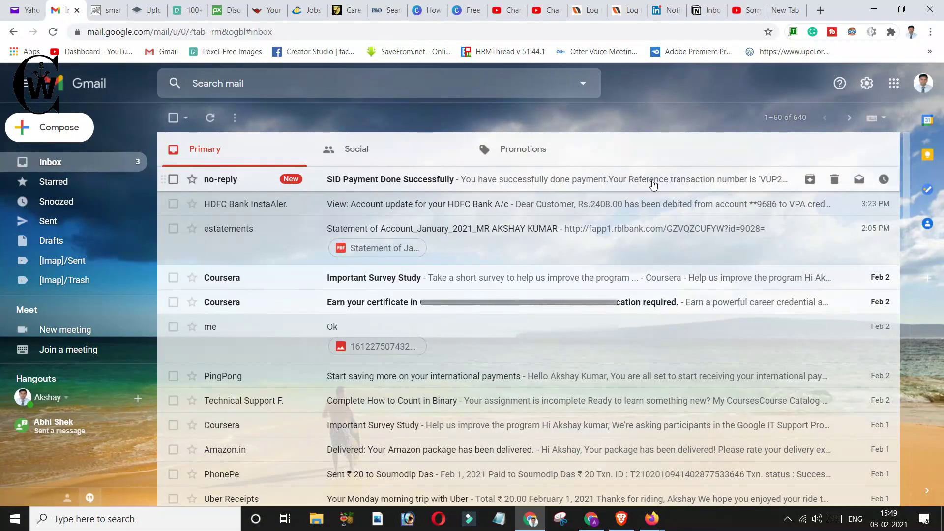
Open the 'SID Payment Done Successfully' mail and highlight its payment confirmation and scheduling instruction.
click(653, 185)
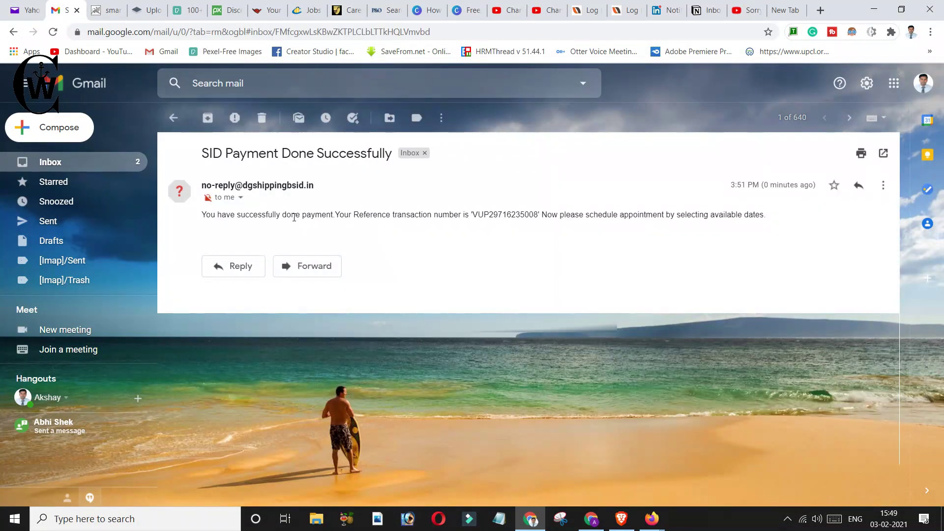
drag(202, 215, 712, 226)
click(713, 225)
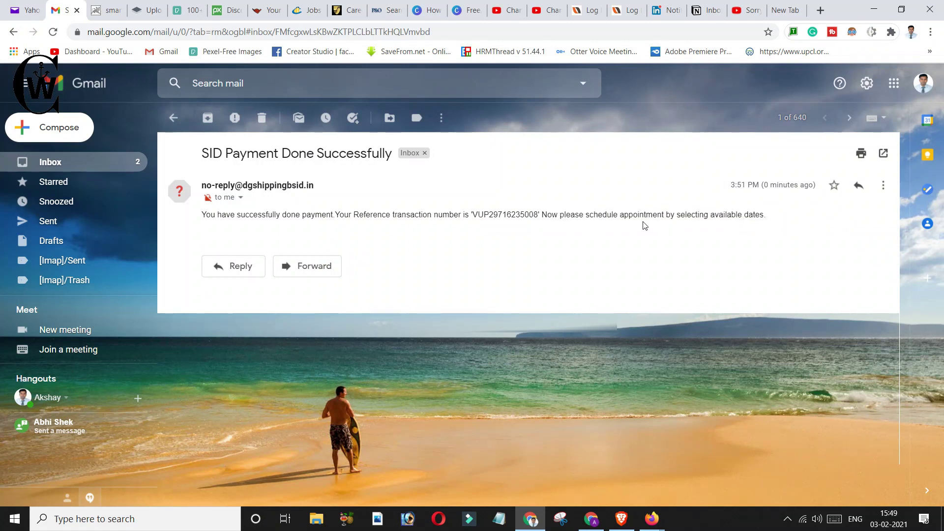